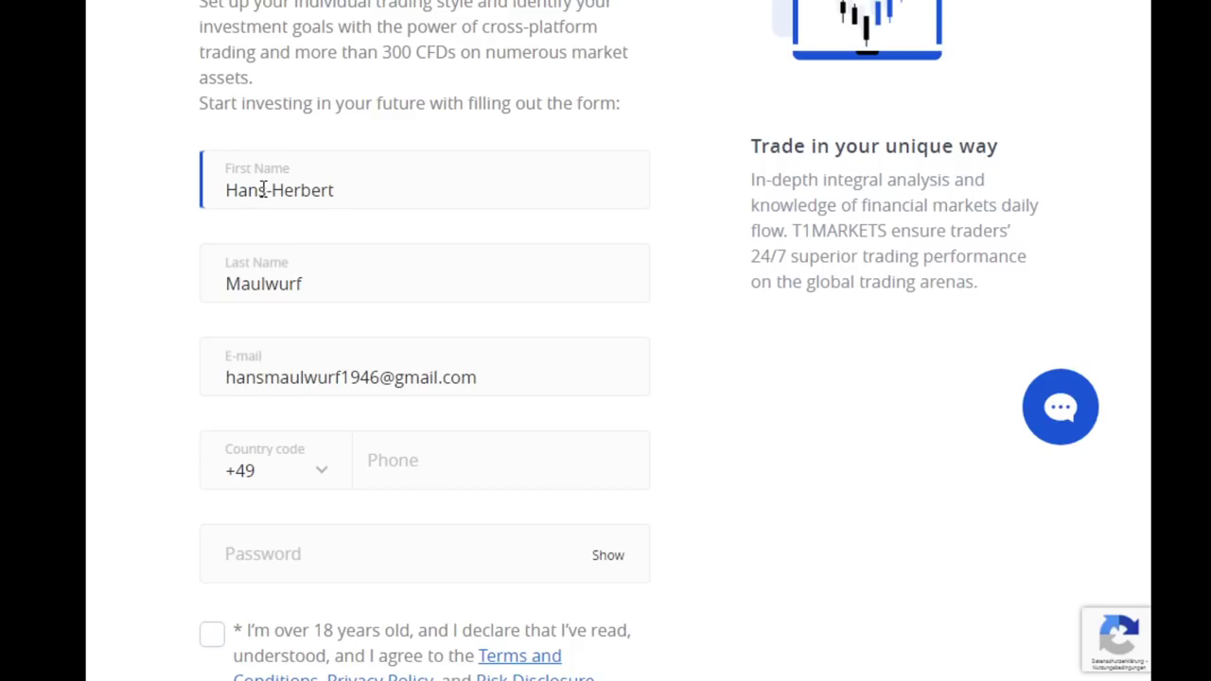
Remove the hyphen from the first name and fill the phone field from a saved suggestion
{"action": "left_click", "coordinate": [273, 190]}
{"action": "key", "text": "BackSpace"}
{"action": "left_click", "coordinate": [422, 444]}
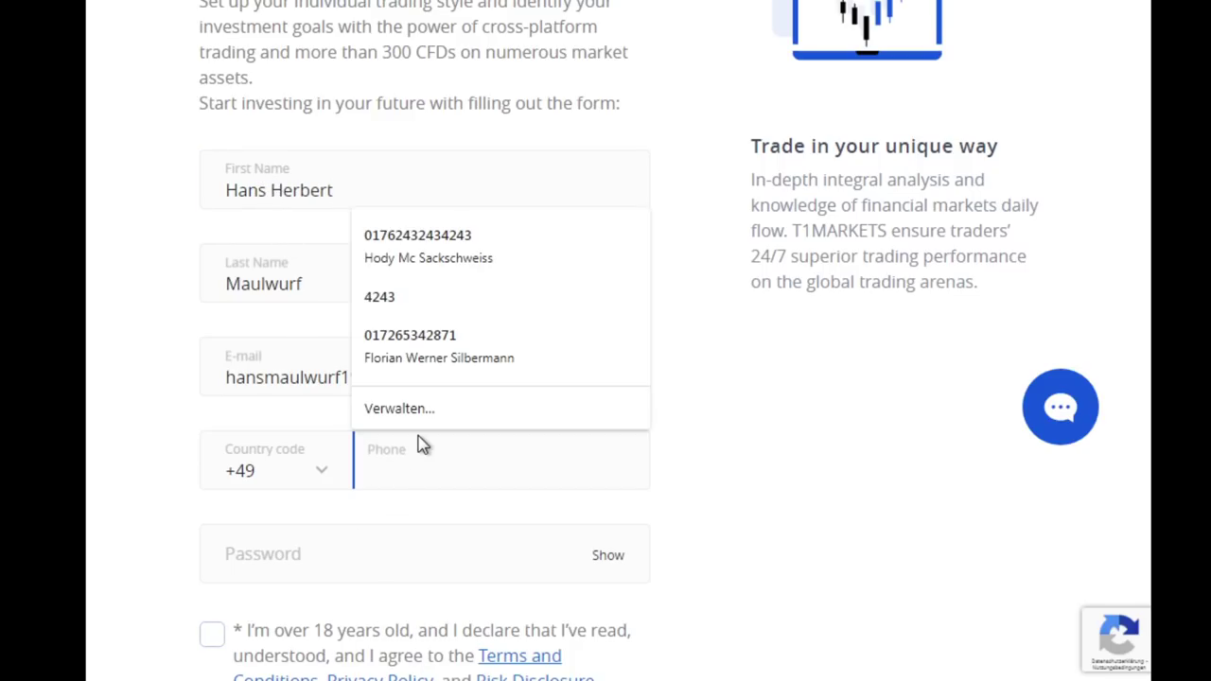
{"action": "left_click", "coordinate": [779, 473]}
{"action": "left_click", "coordinate": [514, 465]}
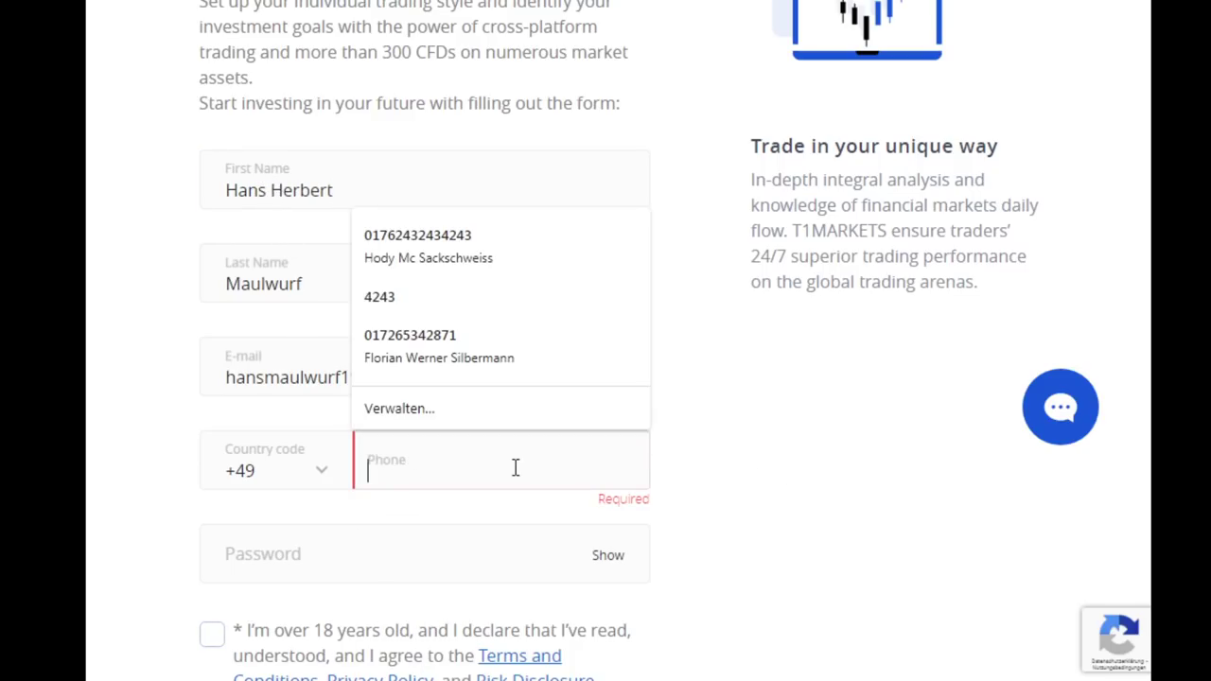
{"action": "left_click", "coordinate": [498, 342]}
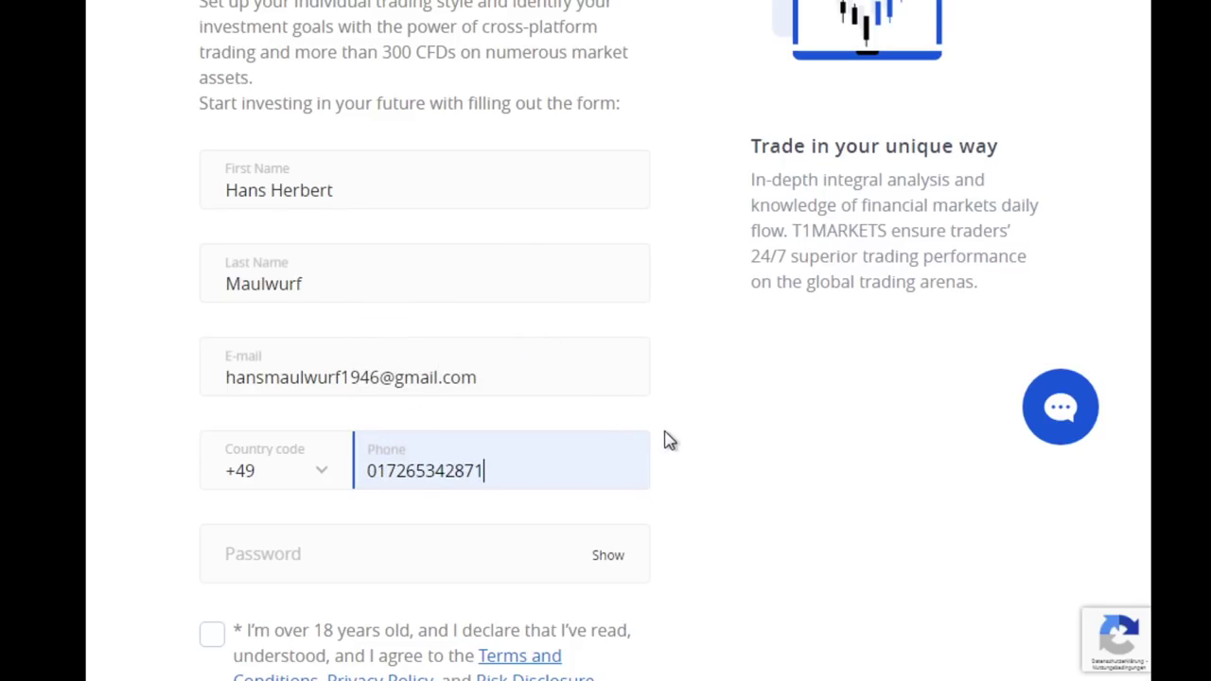
Enter an account password, then retype it to meet the requirements
{"action": "scroll", "coordinate": [685, 449], "scroll_direction": "down", "scroll_amount": 3}
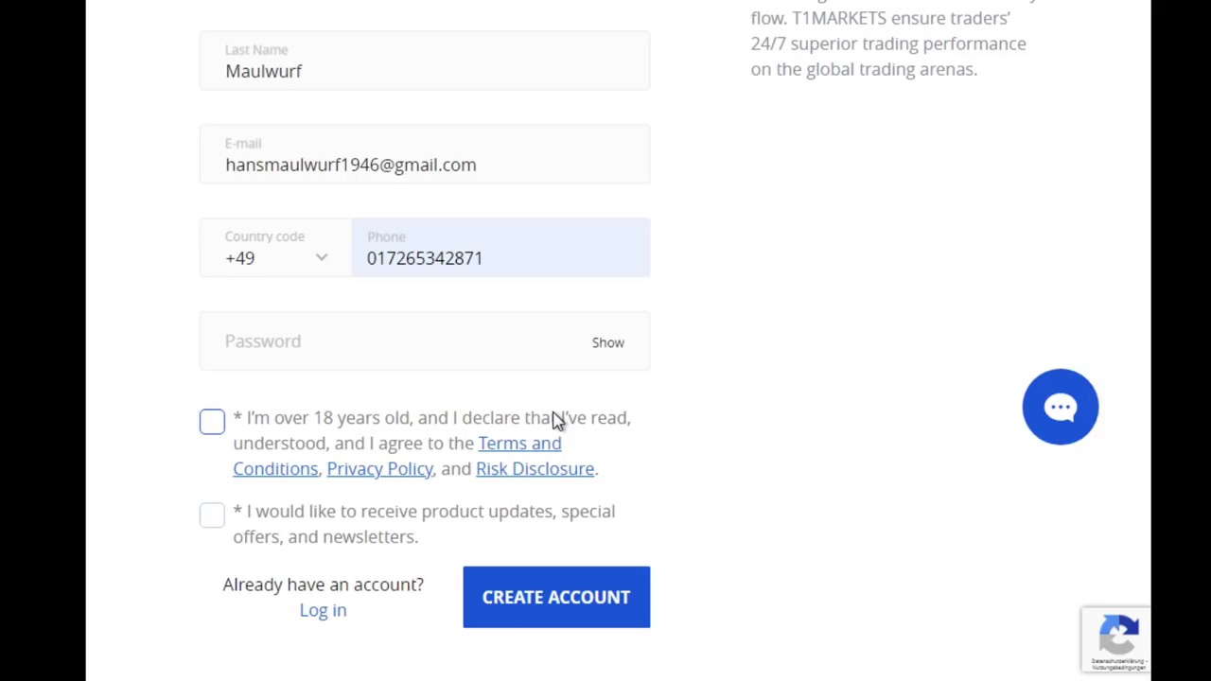
{"action": "left_click", "coordinate": [471, 341]}
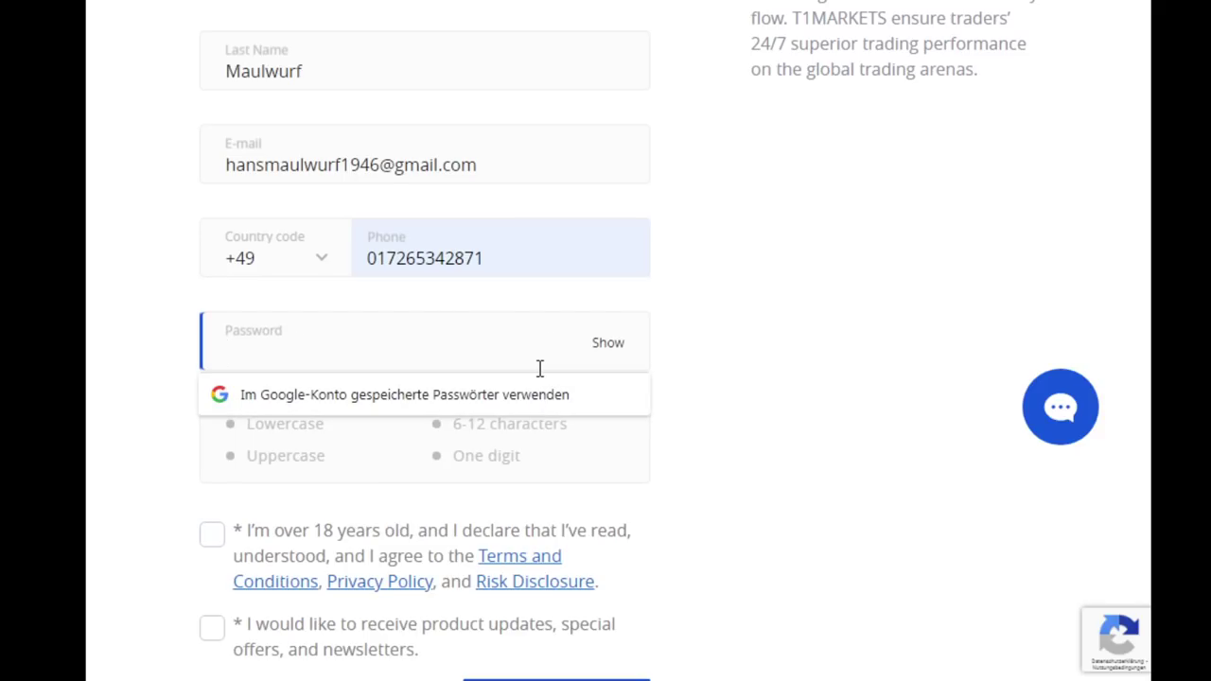
{"action": "type", "text": "••••••"}
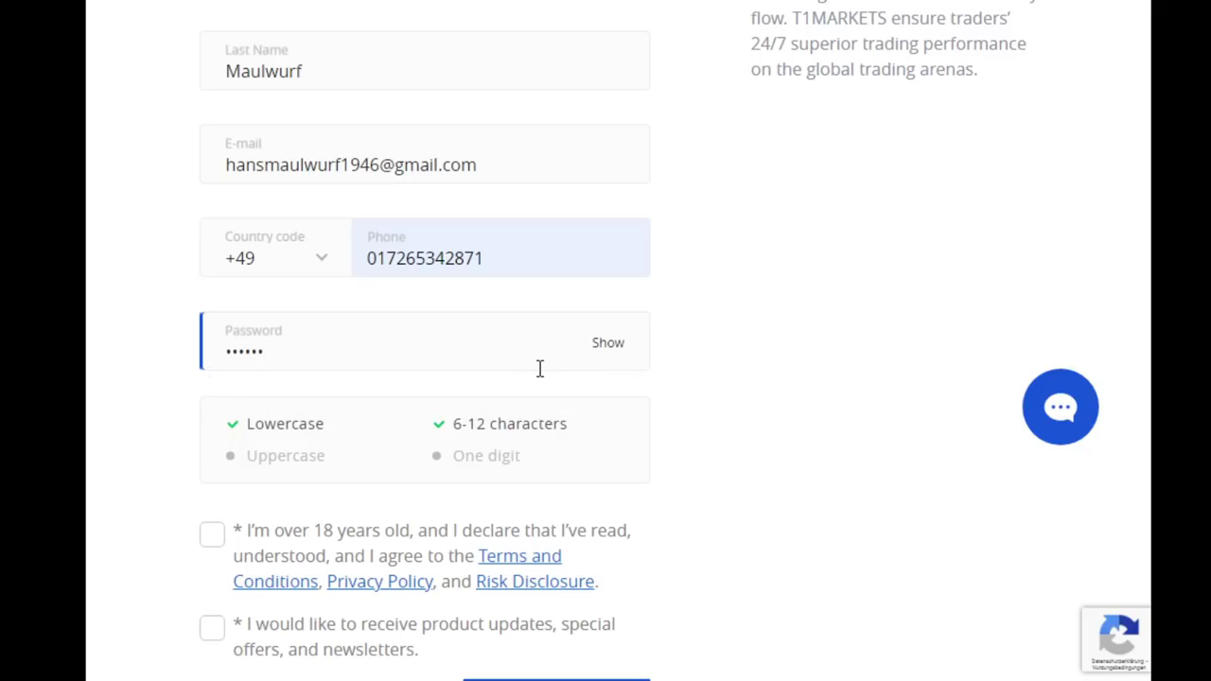
{"action": "type", "text": "•••"}
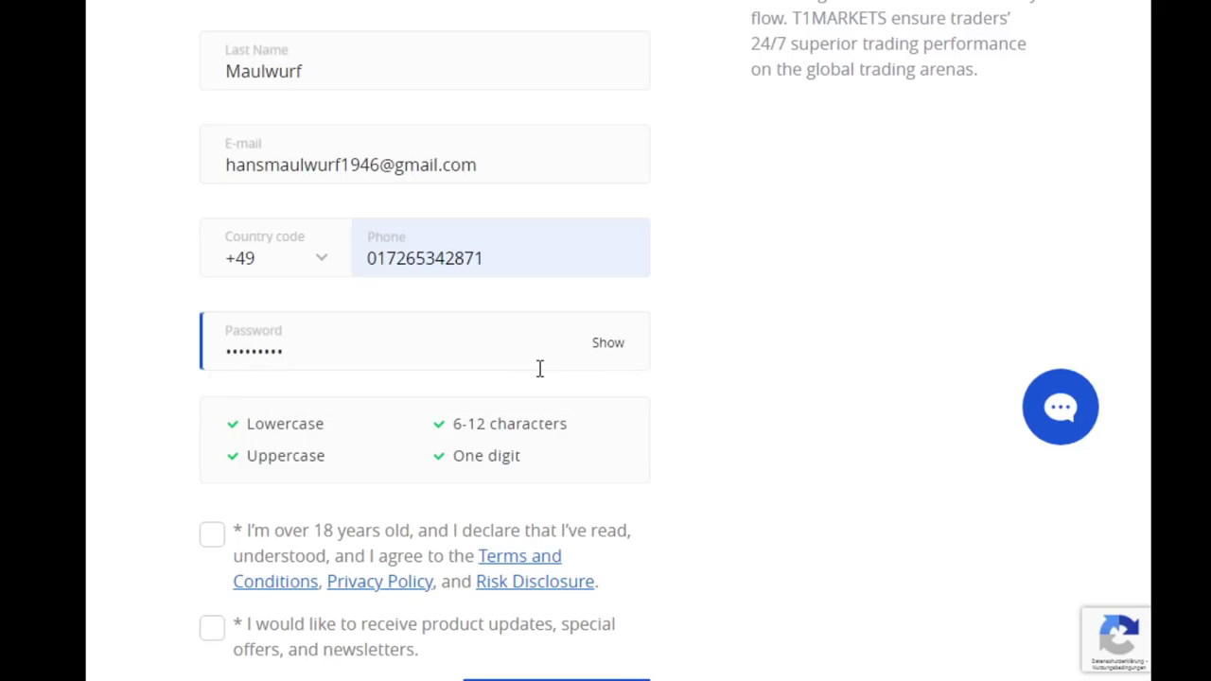
{"action": "left_click", "coordinate": [721, 333]}
{"action": "scroll", "coordinate": [700, 335], "scroll_direction": "down", "scroll_amount": 2}
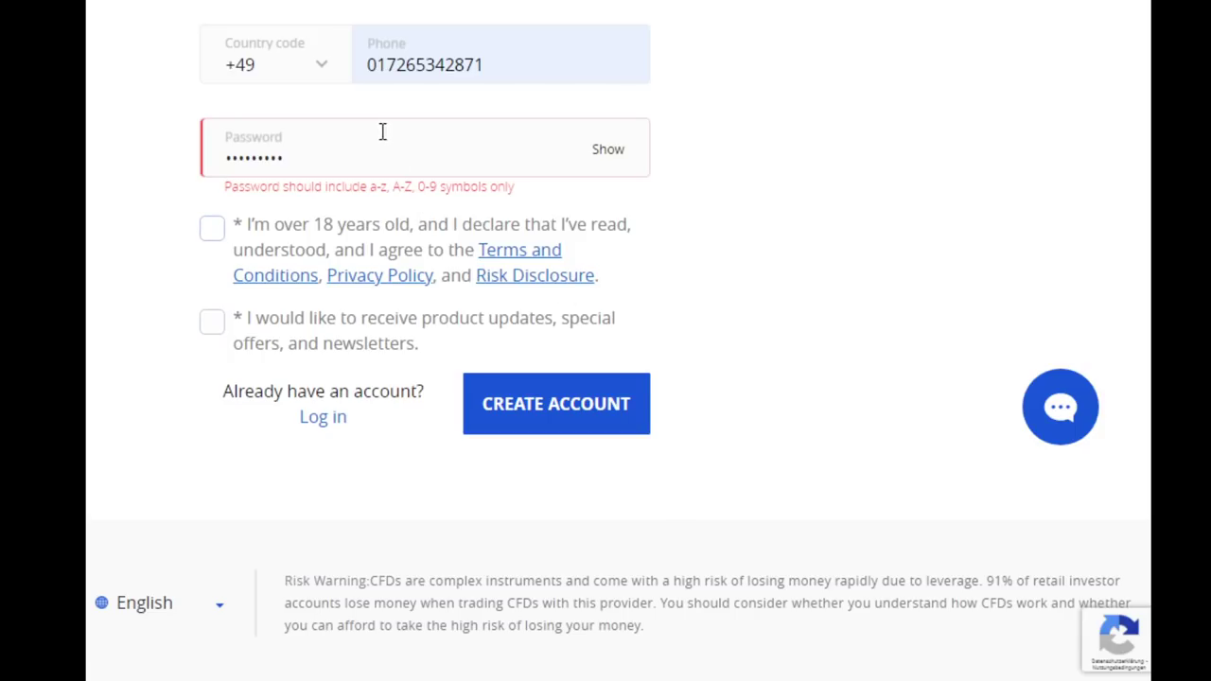
{"action": "left_click_drag", "start_coordinate": [387, 130], "coordinate": [108, 173]}
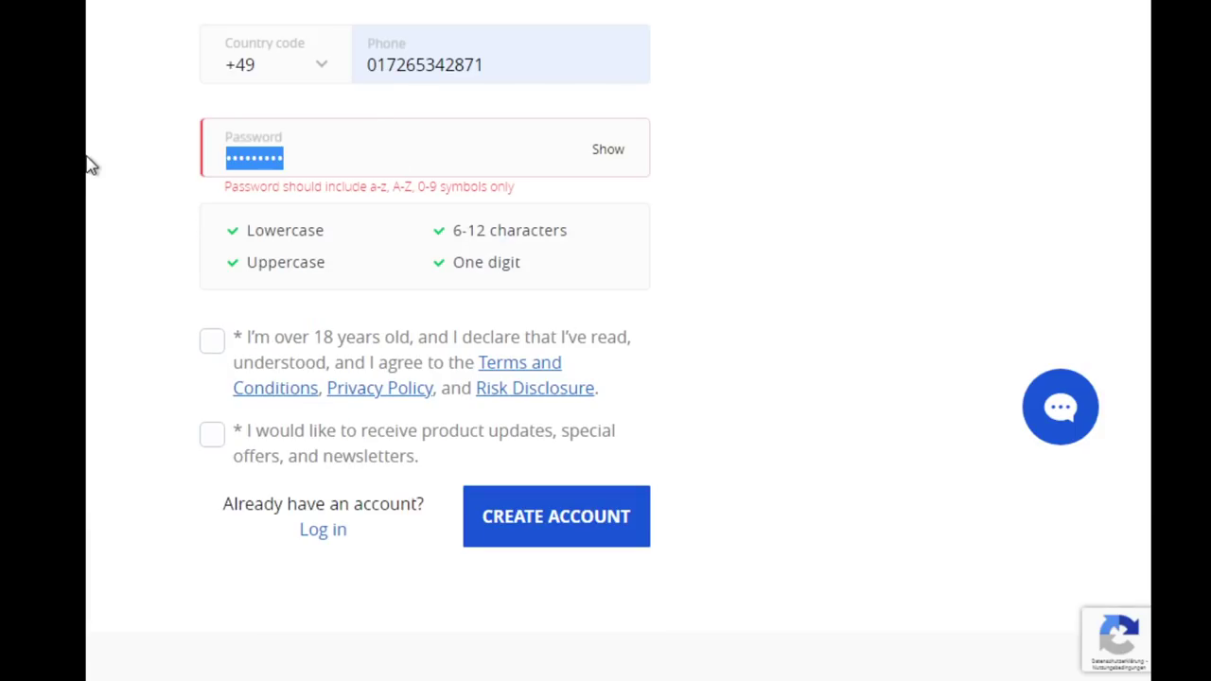
{"action": "type", "text": "••"}
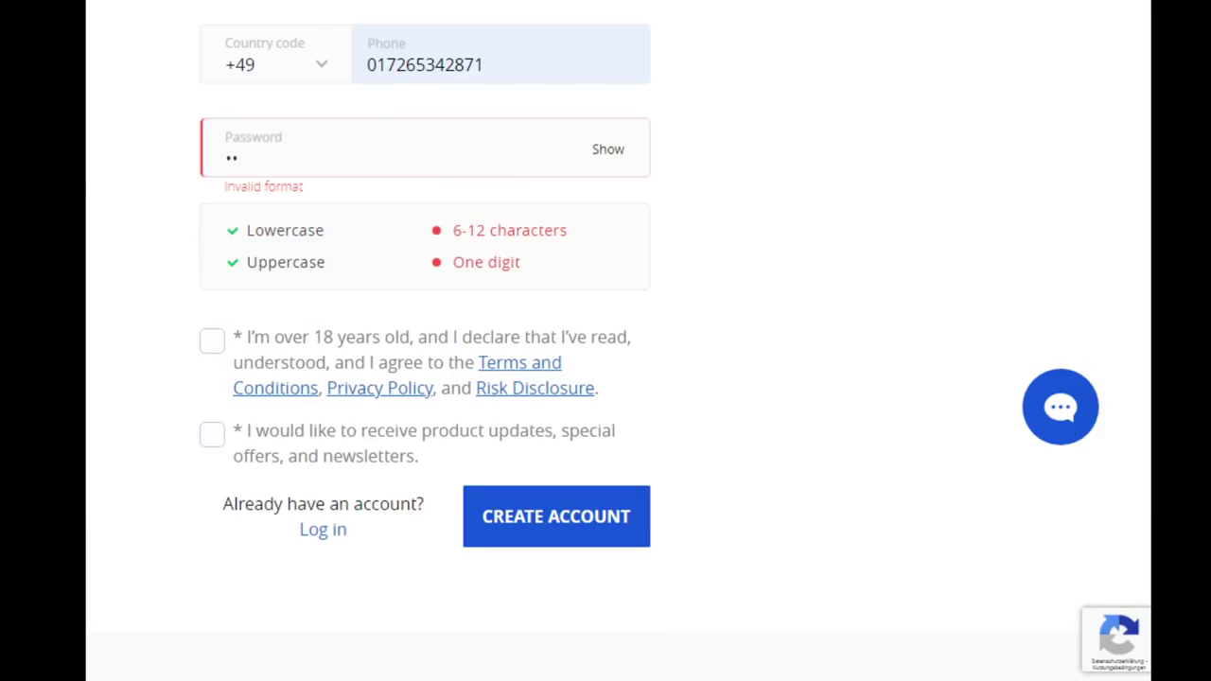
{"action": "type", "text": "••••••••"}
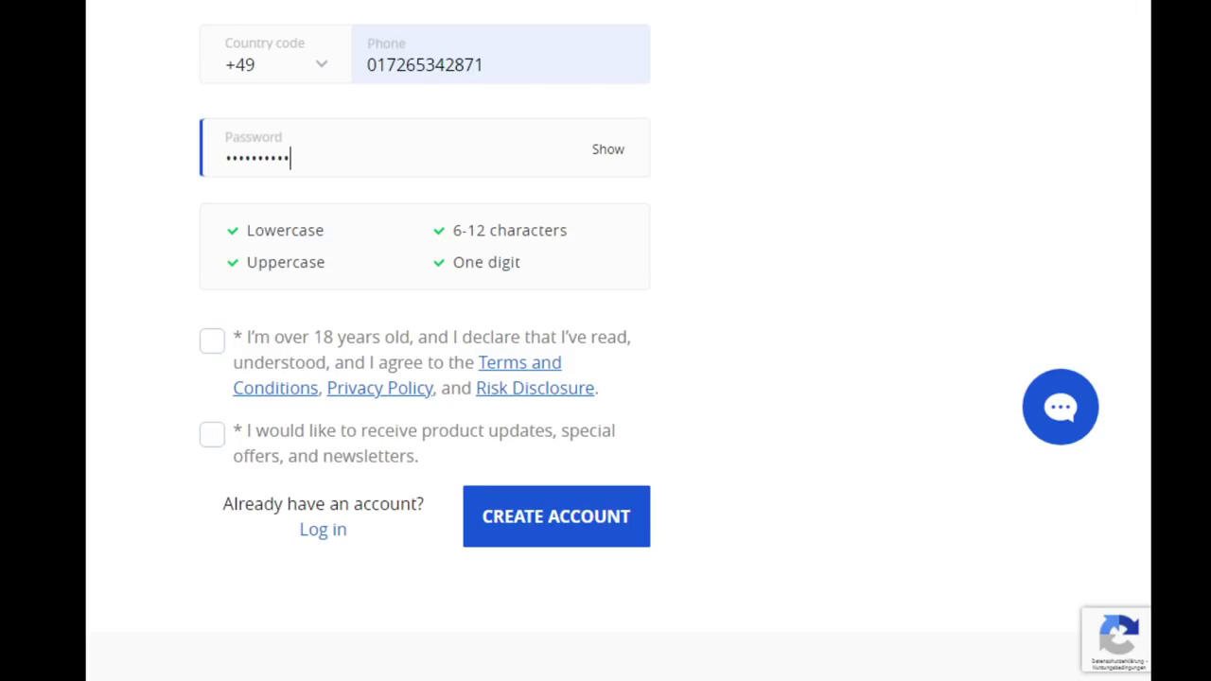
Tick the age/terms and newsletter declarations, recheck the password, and submit the form
{"action": "left_click", "coordinate": [203, 352]}
{"action": "scroll", "coordinate": [208, 370], "scroll_direction": "down", "scroll_amount": 1}
{"action": "left_click", "coordinate": [212, 324]}
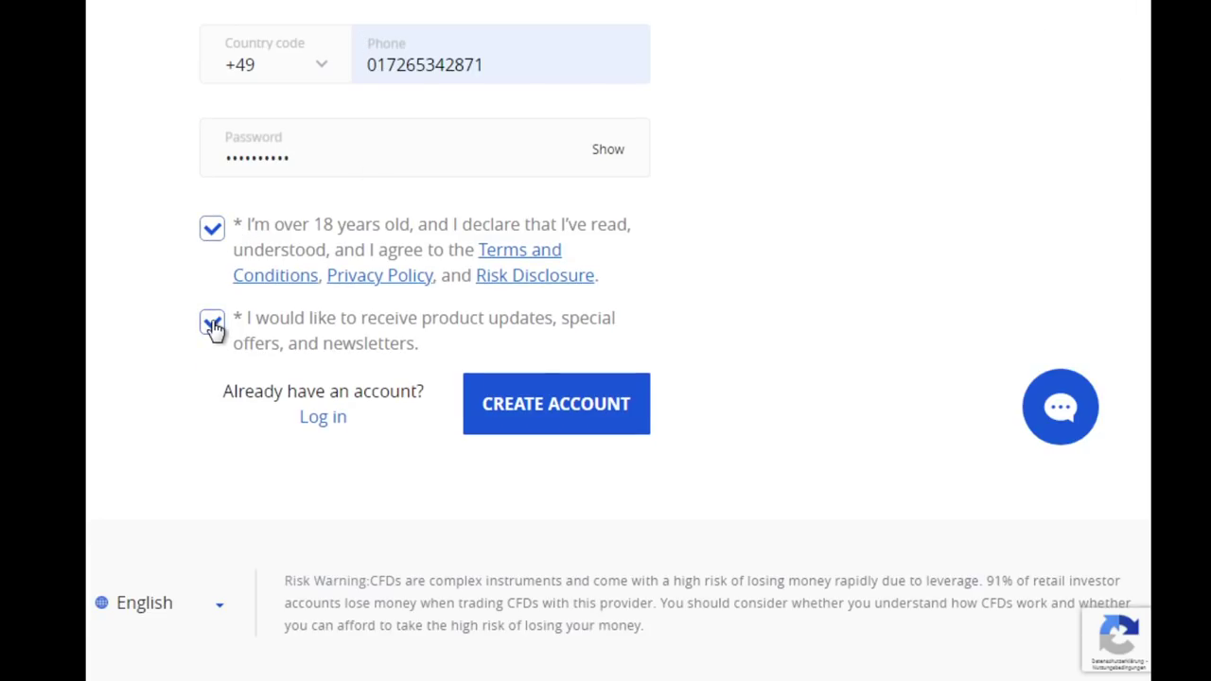
{"action": "scroll", "coordinate": [918, 314], "scroll_direction": "up", "scroll_amount": 5}
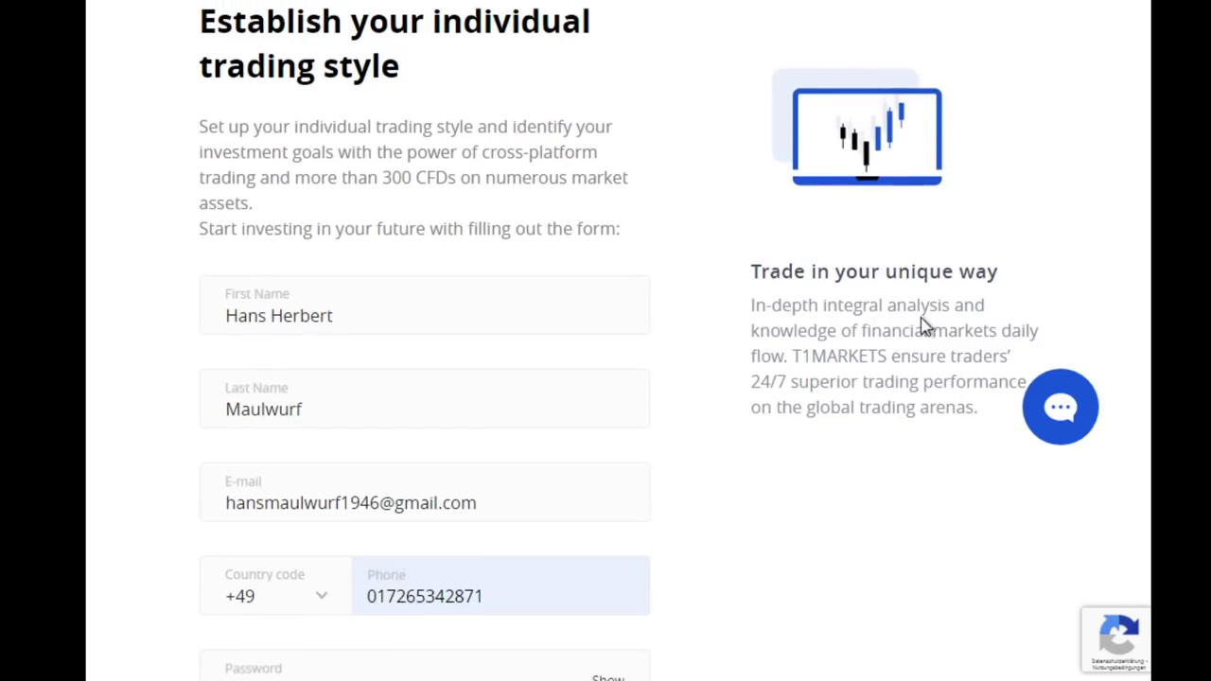
{"action": "scroll", "coordinate": [926, 326], "scroll_direction": "down", "scroll_amount": 5}
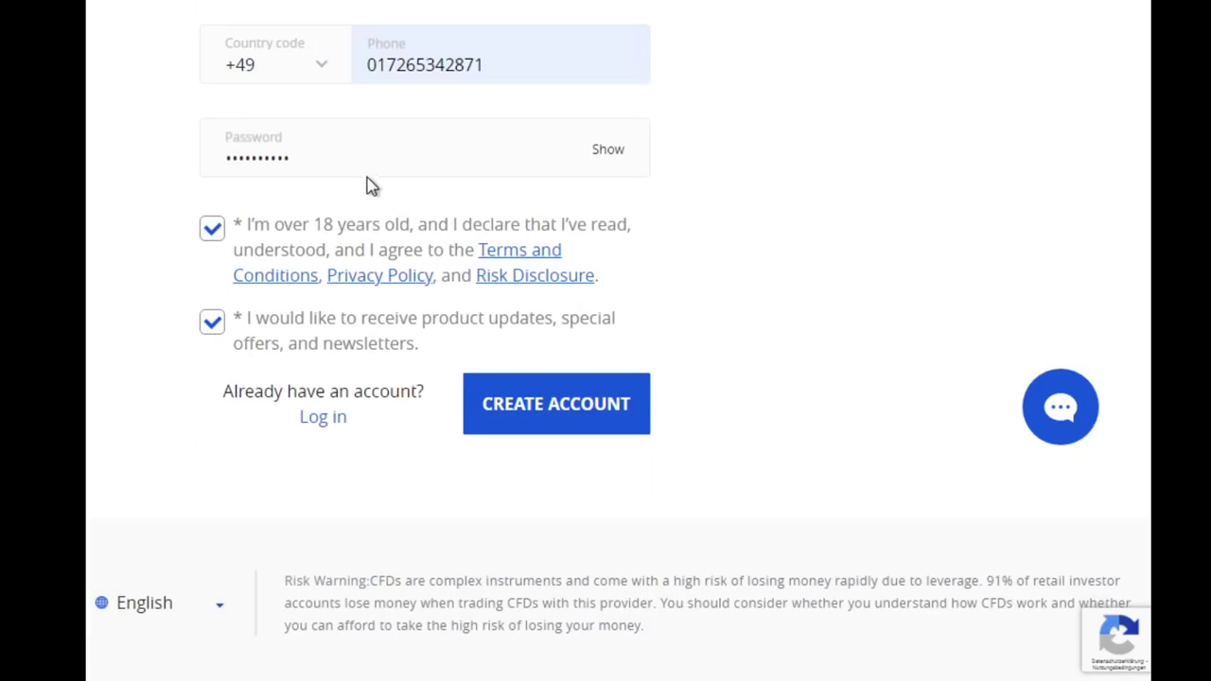
{"action": "left_click", "coordinate": [339, 152]}
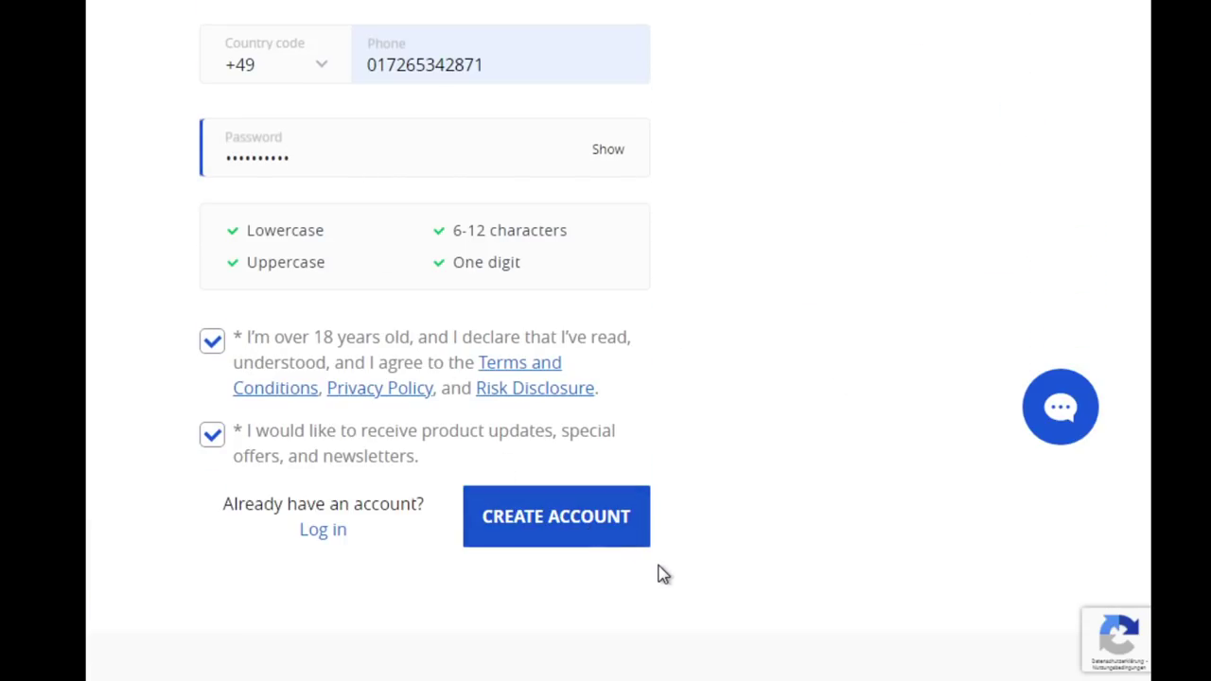
{"action": "left_click", "coordinate": [612, 530]}
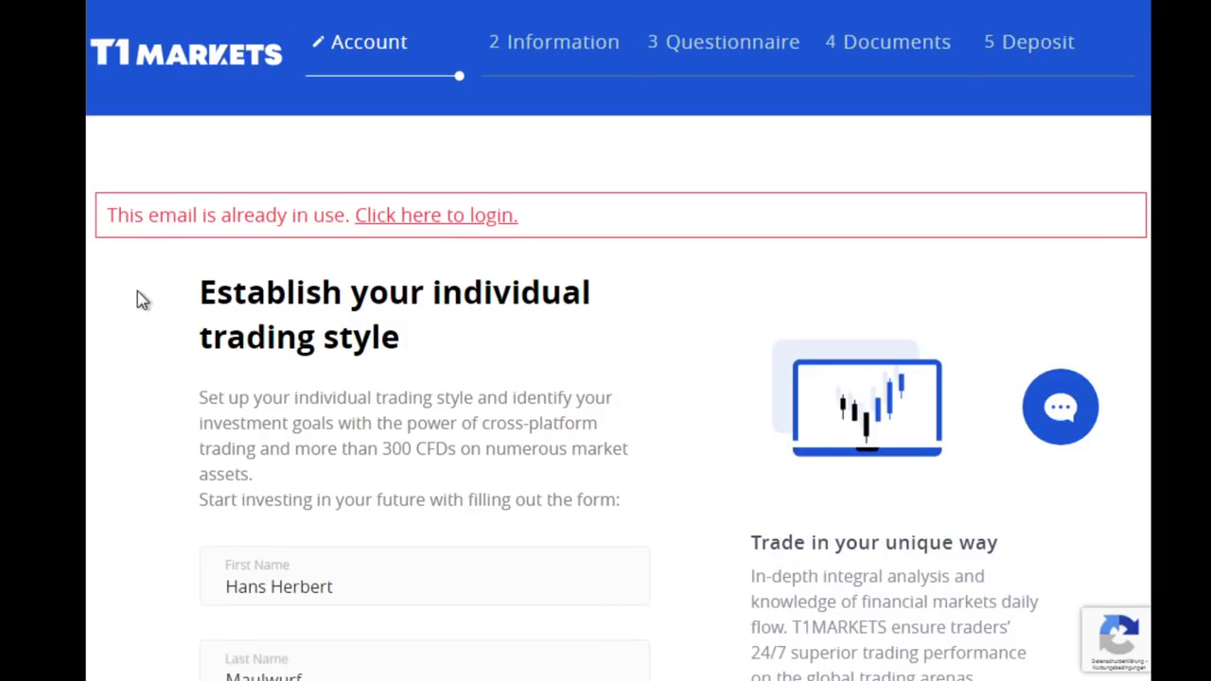
Look over the 'This email is already in use' error and open a new browser tab
{"action": "scroll", "coordinate": [137, 300], "scroll_direction": "down", "scroll_amount": 4}
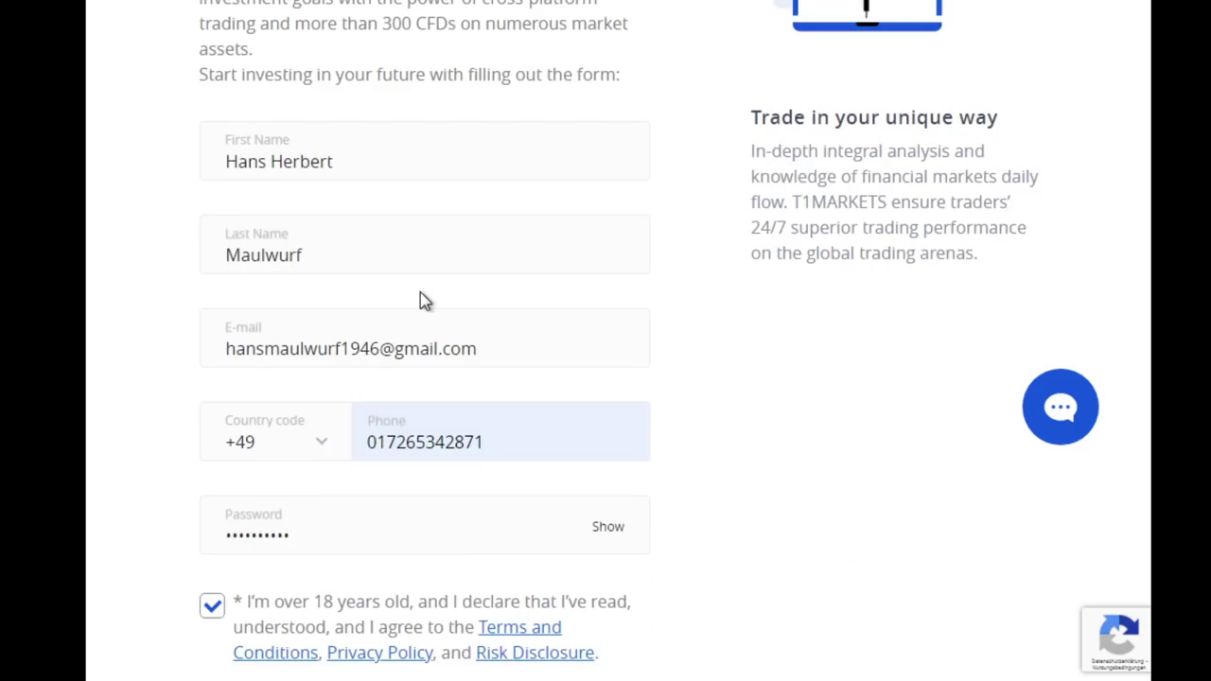
{"action": "scroll", "coordinate": [425, 301], "scroll_direction": "up", "scroll_amount": 1}
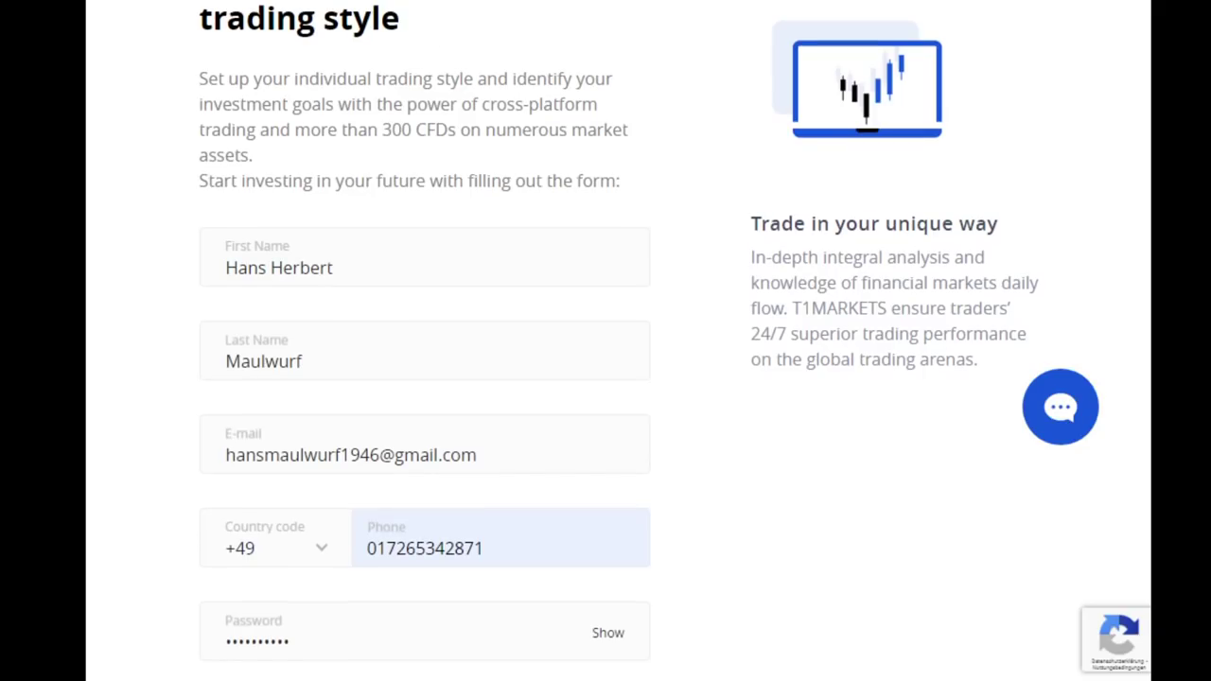
{"action": "key", "text": "ctrl+t"}
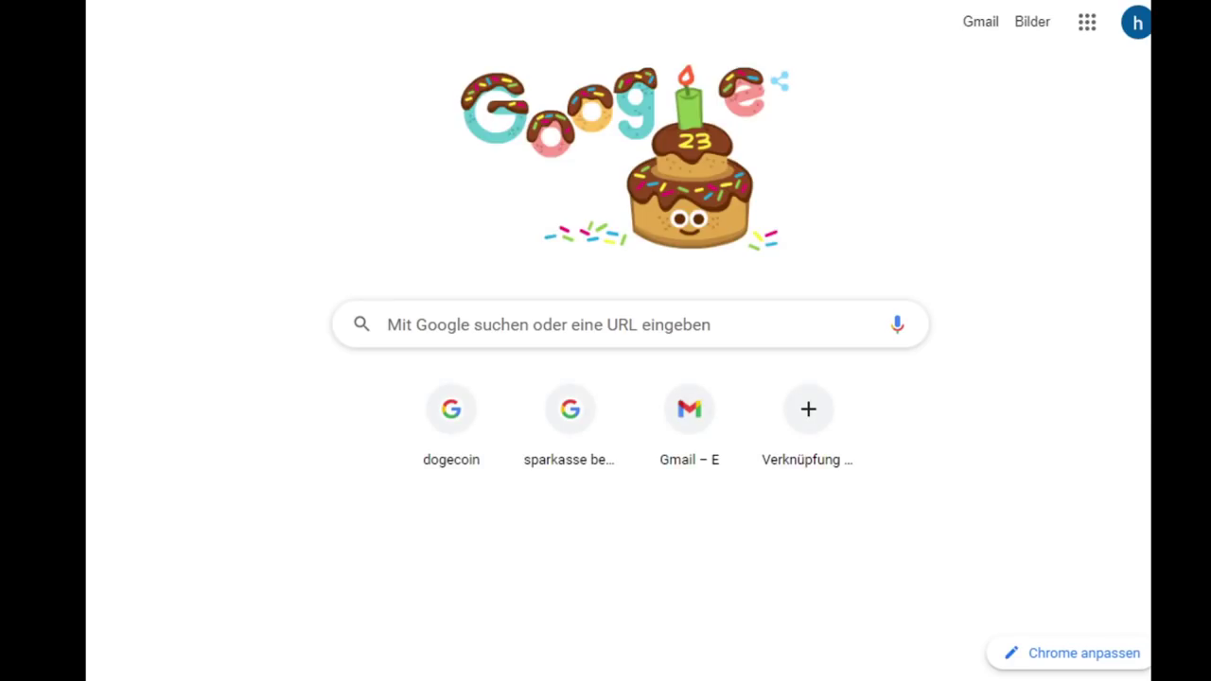
Open Chrome's main menu, then its profile menu, to review the signed-in profile
{"action": "key", "text": "alt+f"}
{"action": "key", "text": "Escape"}
{"action": "key", "text": "shift+Tab"}
{"action": "key", "text": "Return"}
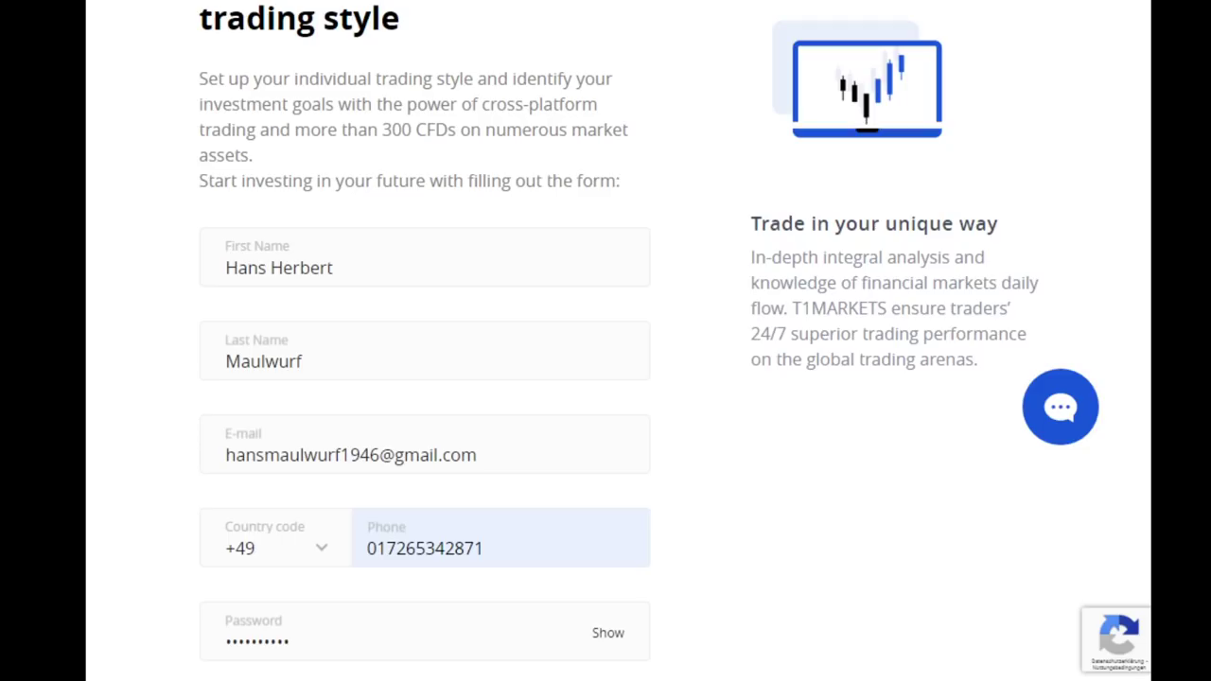
Change the e-mail's last digit to 5 and resubmit the registration form
{"action": "left_click", "coordinate": [380, 455]}
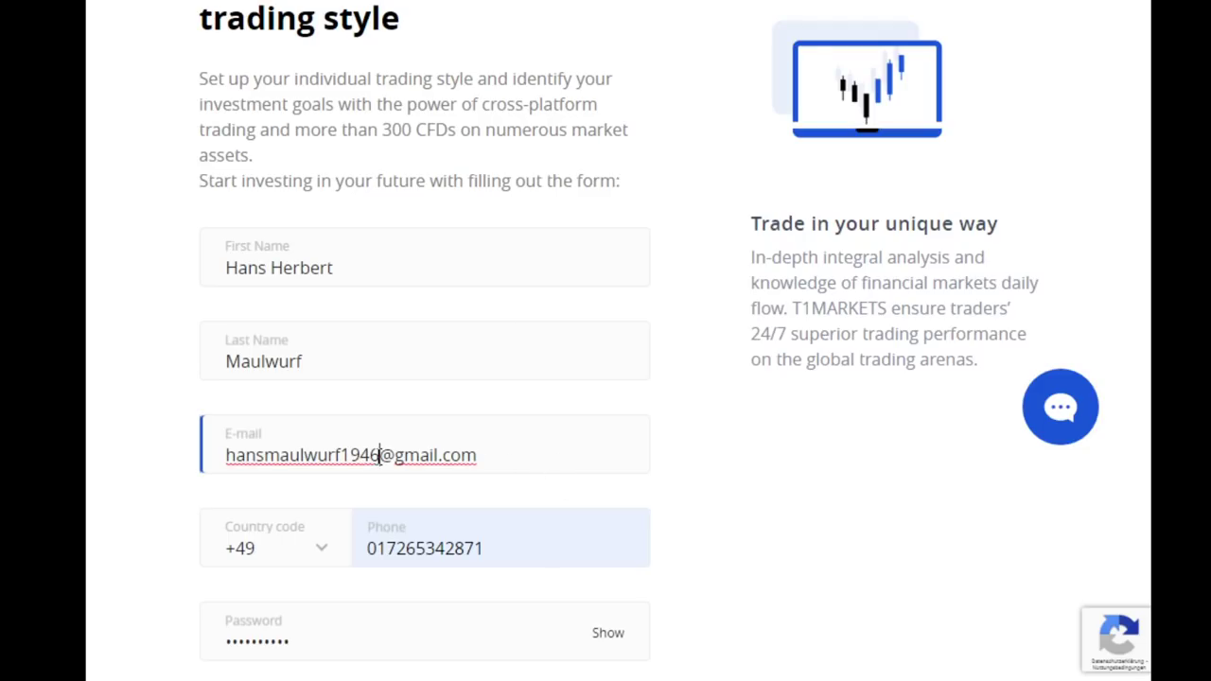
{"action": "key", "text": "BackSpace"}
{"action": "type", "text": "5"}
{"action": "scroll", "coordinate": [1027, 290], "scroll_direction": "down", "scroll_amount": 5}
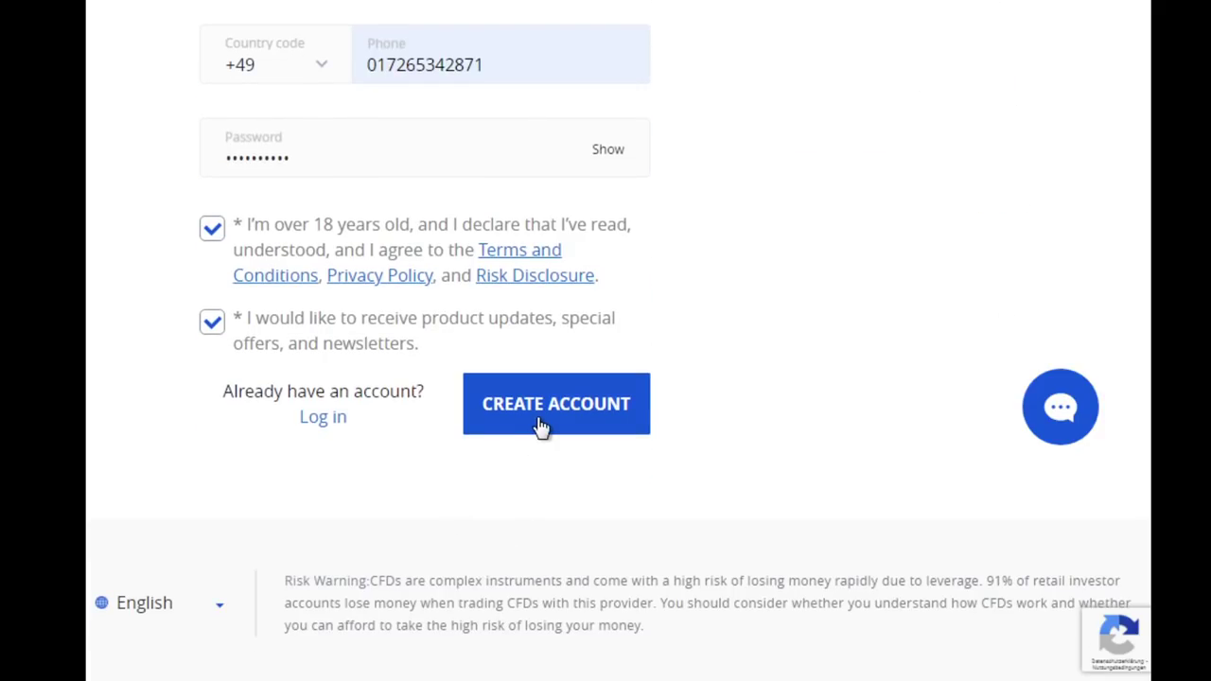
{"action": "left_click", "coordinate": [540, 423]}
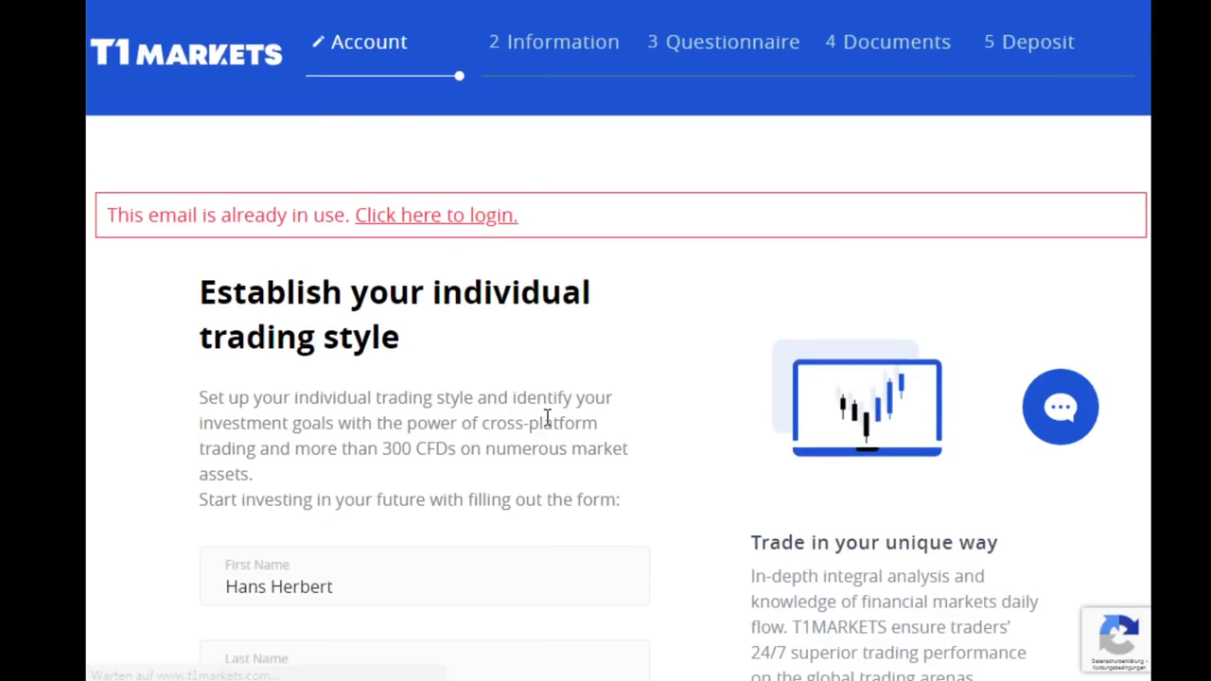
Replace the whole e-mail field with a different e-mail address
{"action": "scroll", "coordinate": [535, 416], "scroll_direction": "down", "scroll_amount": 8}
{"action": "scroll", "coordinate": [473, 217], "scroll_direction": "up", "scroll_amount": 1}
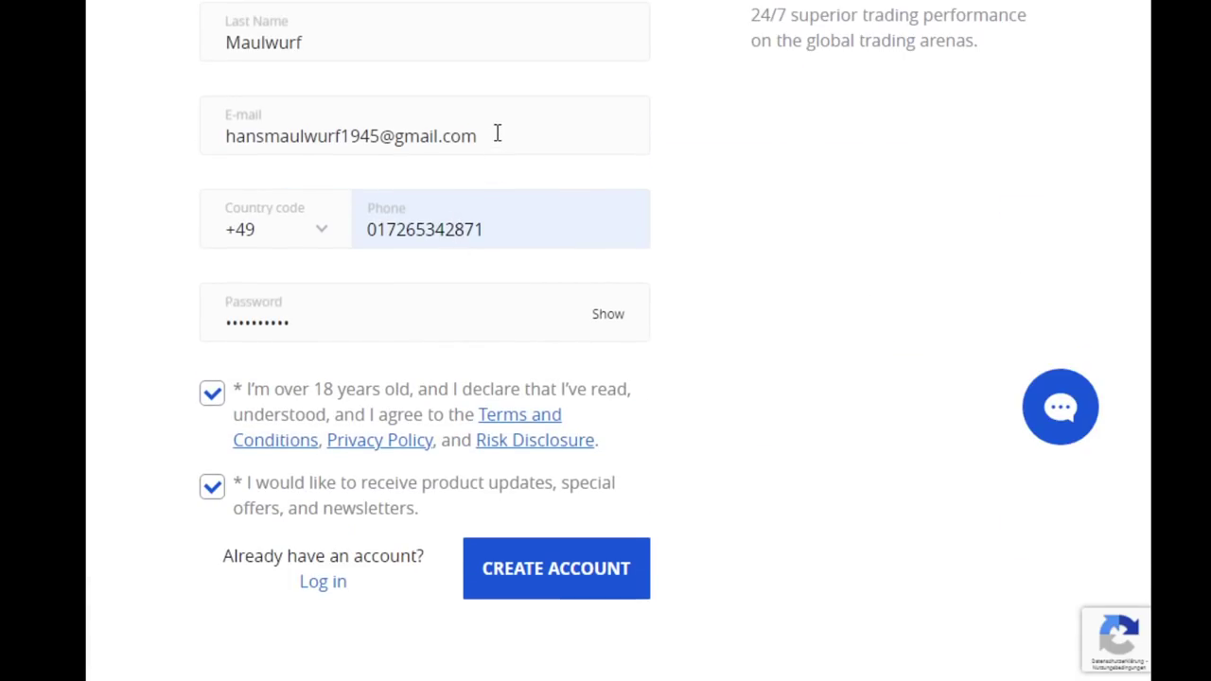
{"action": "left_click_drag", "start_coordinate": [495, 132], "coordinate": [149, 143]}
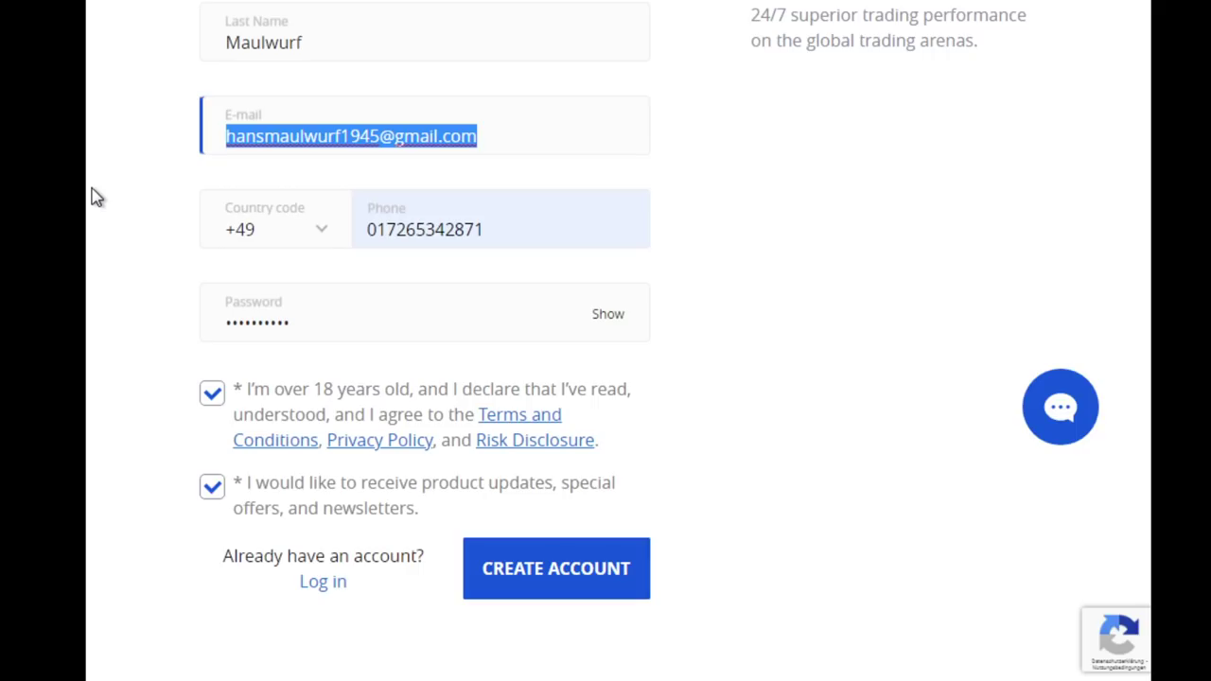
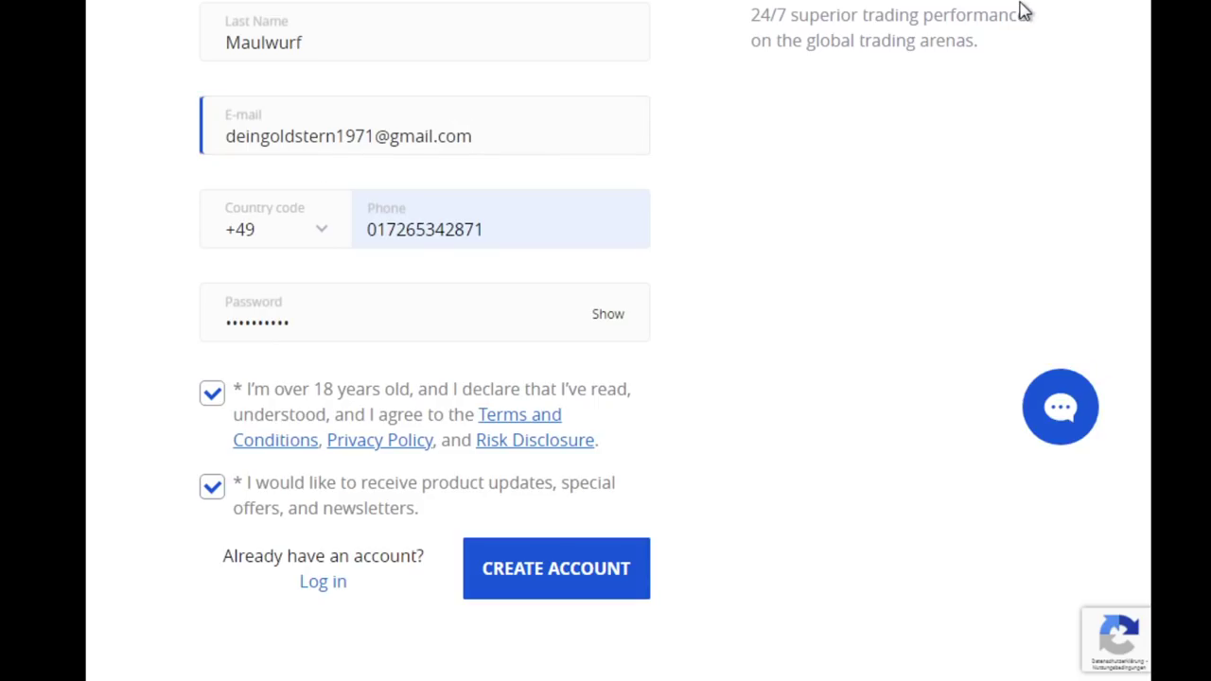
Create the account, decline Chrome's password save, and autofill the street address
{"action": "left_click", "coordinate": [585, 591]}
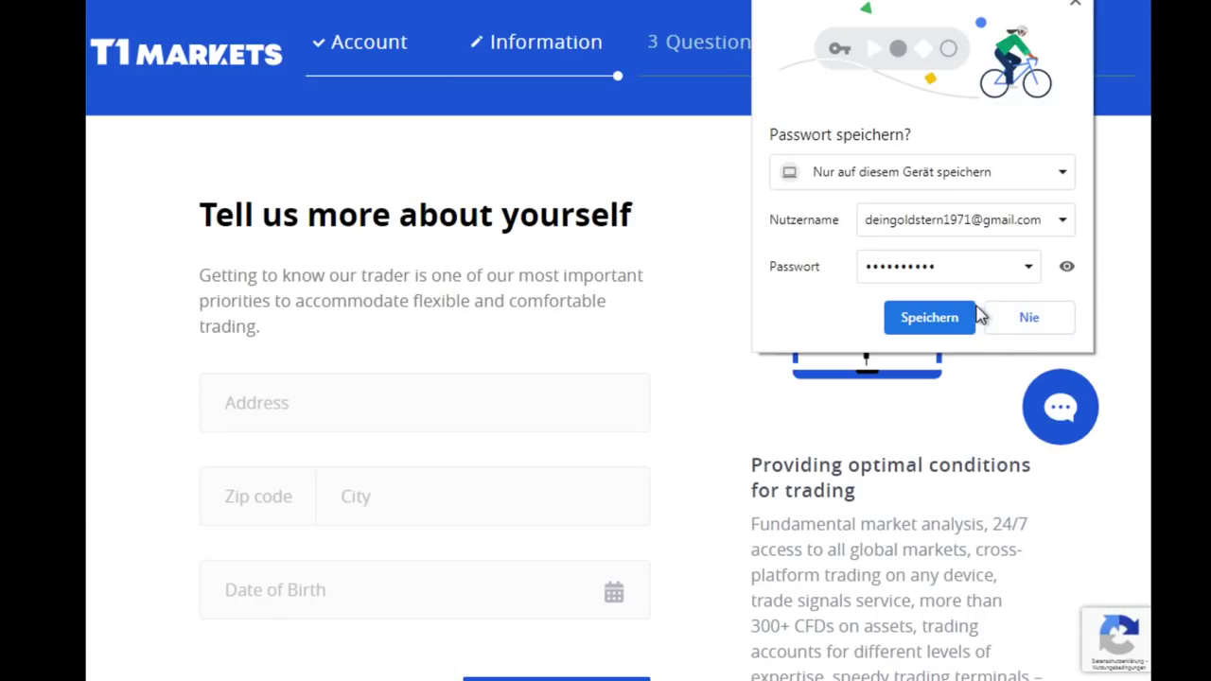
{"action": "left_click", "coordinate": [1031, 317]}
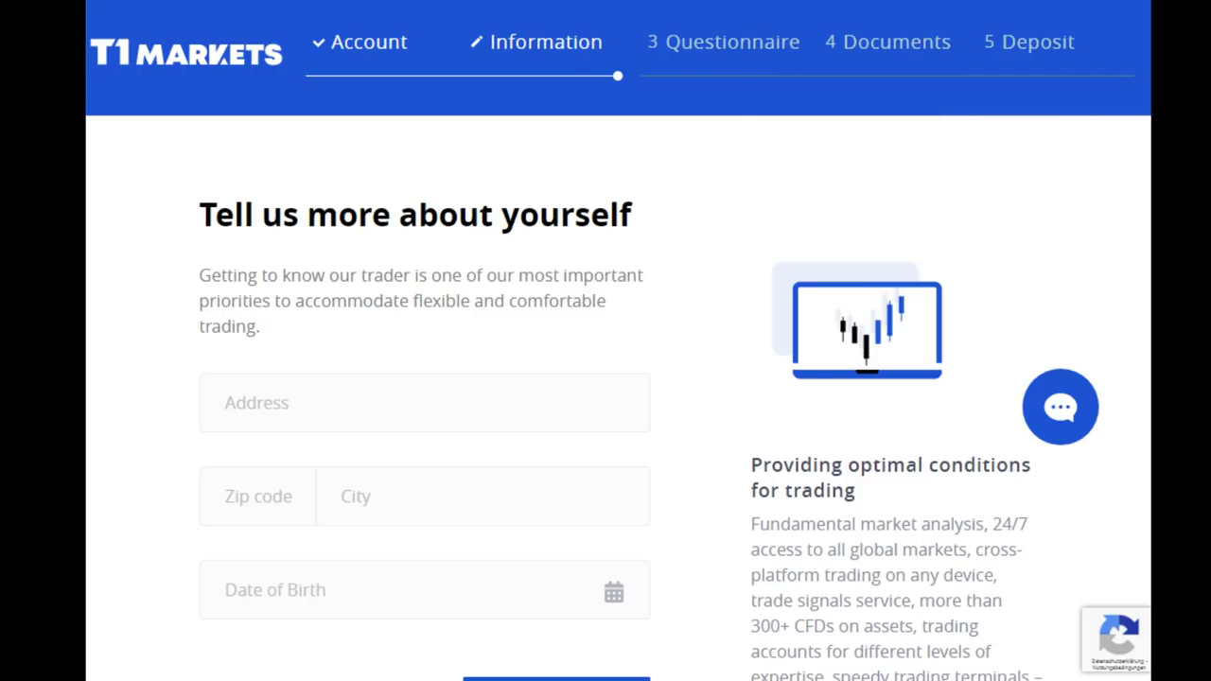
{"action": "scroll", "coordinate": [441, 487], "scroll_direction": "down", "scroll_amount": 1}
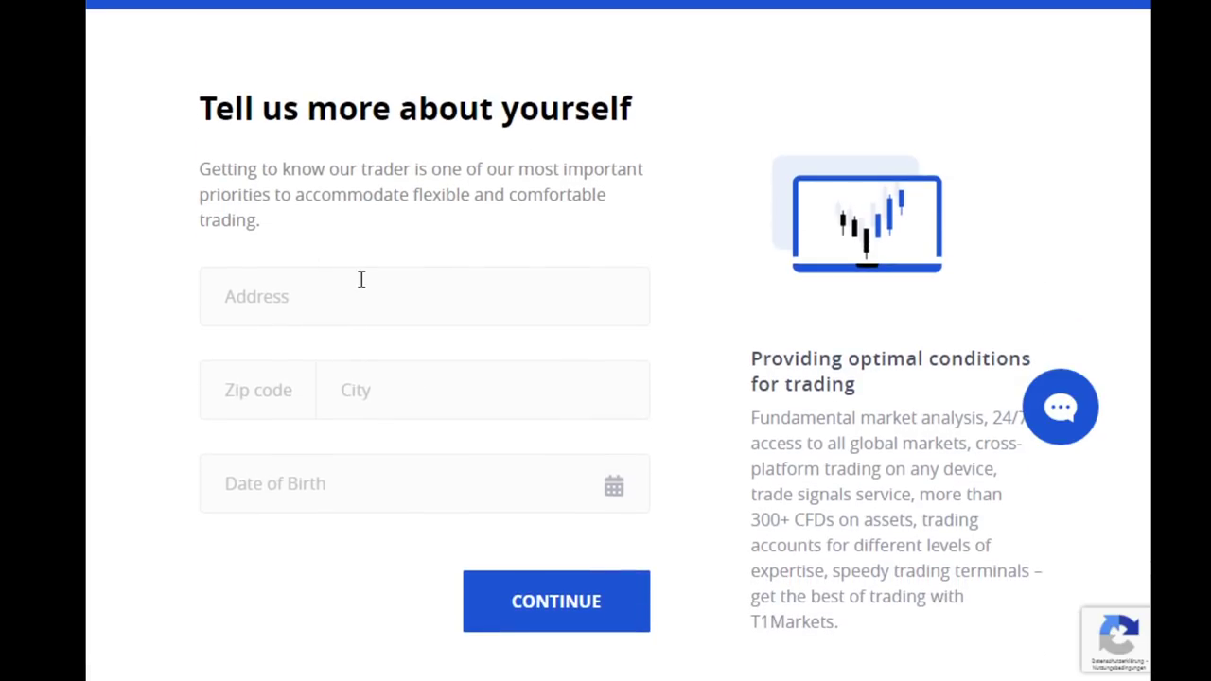
{"action": "scroll", "coordinate": [361, 279], "scroll_direction": "down", "scroll_amount": 1}
{"action": "left_click", "coordinate": [284, 198]}
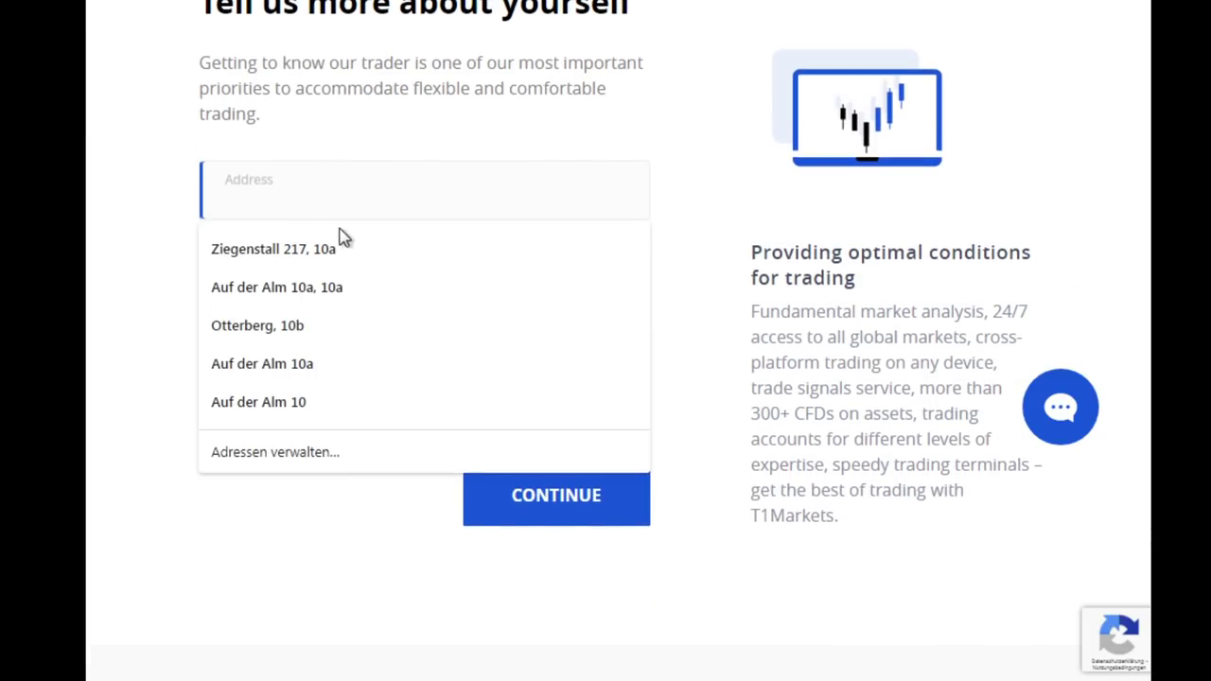
{"action": "left_click", "coordinate": [309, 341]}
Enter the zip code and city on the Information step
{"action": "left_click", "coordinate": [289, 299]}
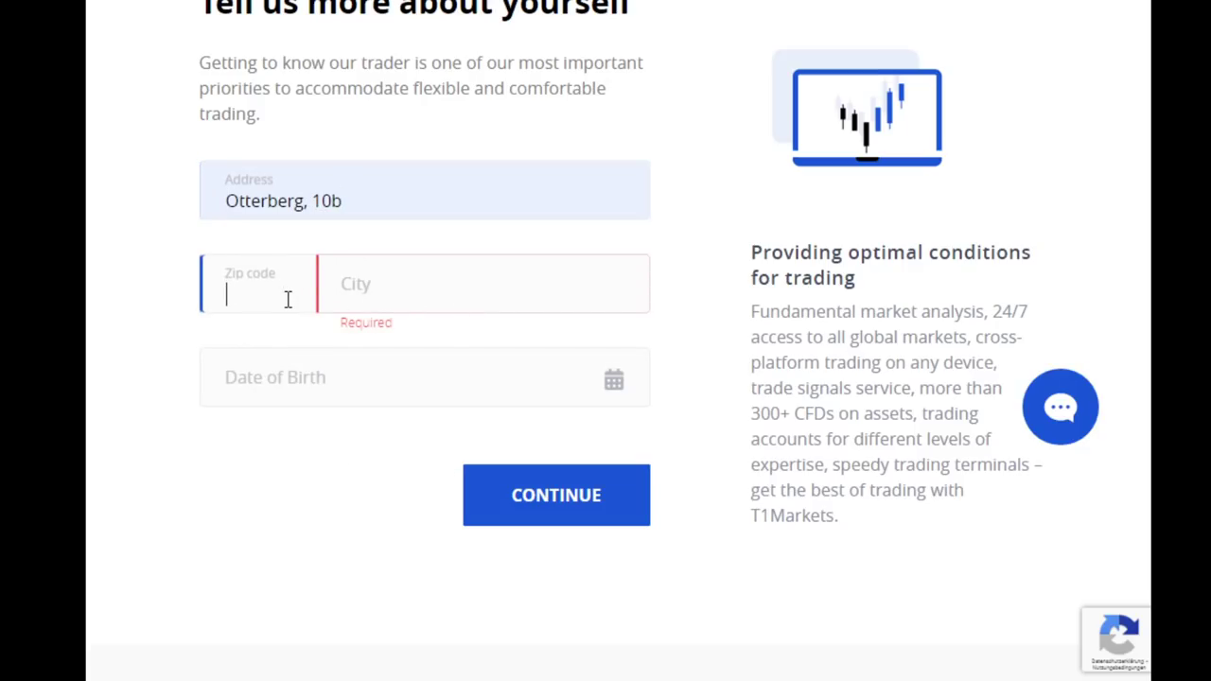
{"action": "type", "text": "91448"}
{"action": "key", "text": "Tab"}
{"action": "type", "text": "Emskirchen"}
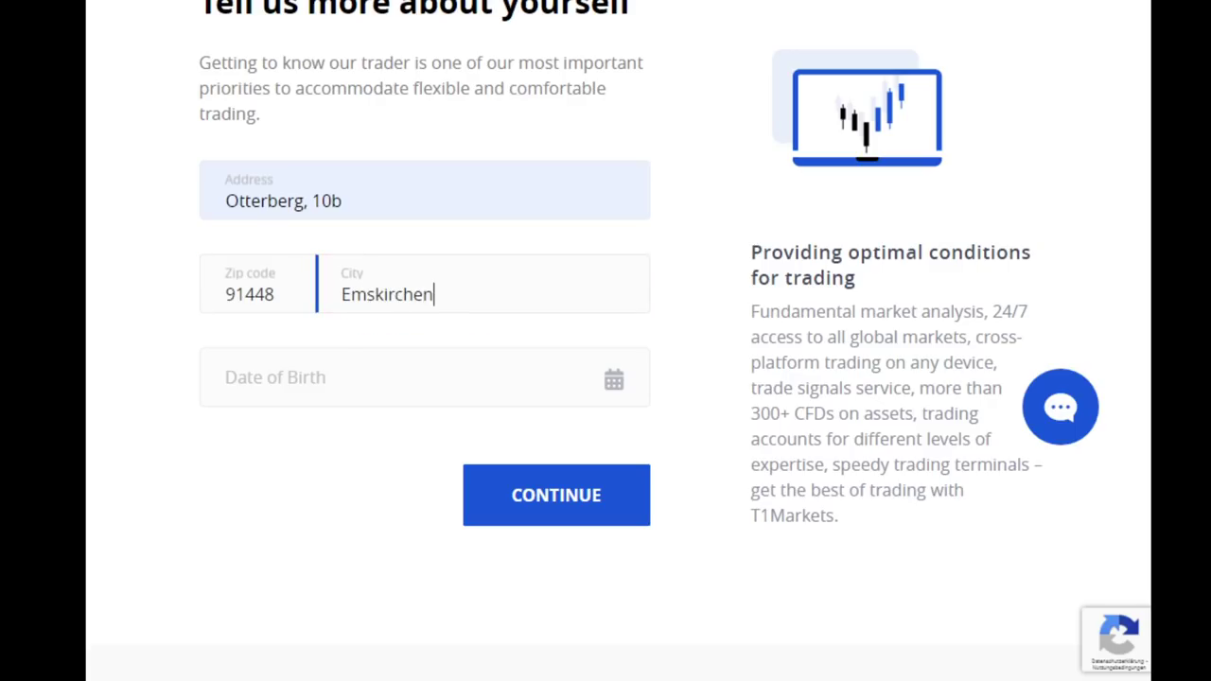
{"action": "key", "text": "Tab"}
Type 08 into Date of Birth, then move the calendar to May
{"action": "left_click", "coordinate": [380, 399]}
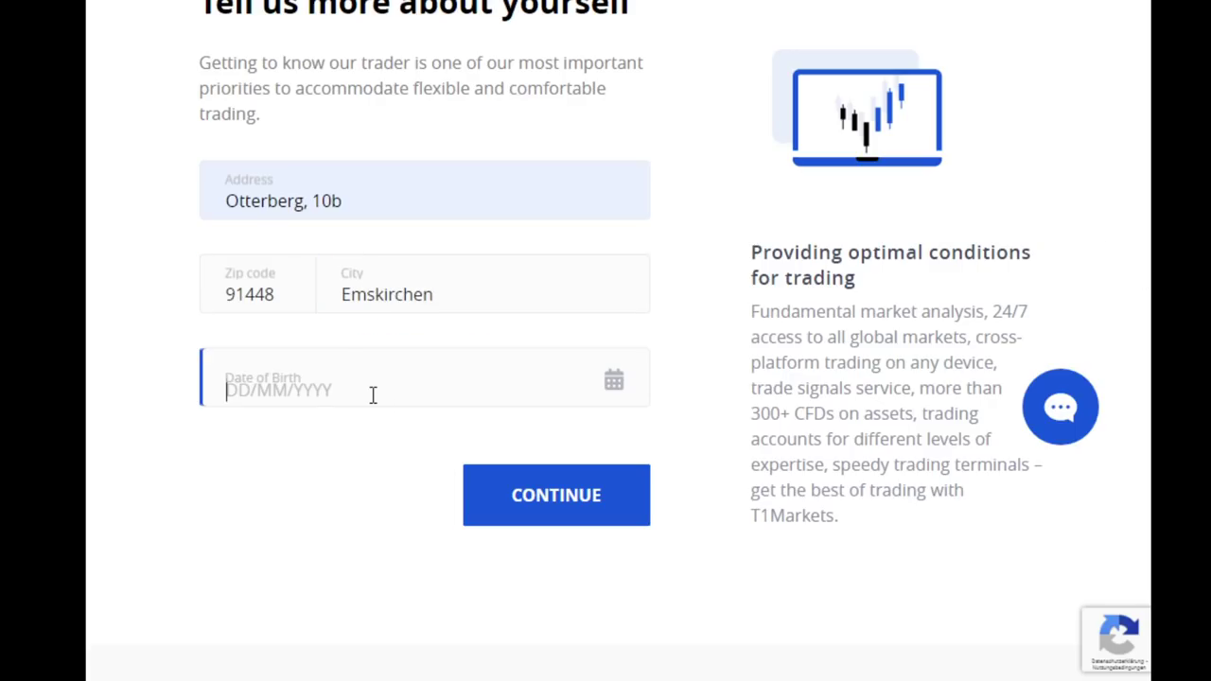
{"action": "type", "text": "08"}
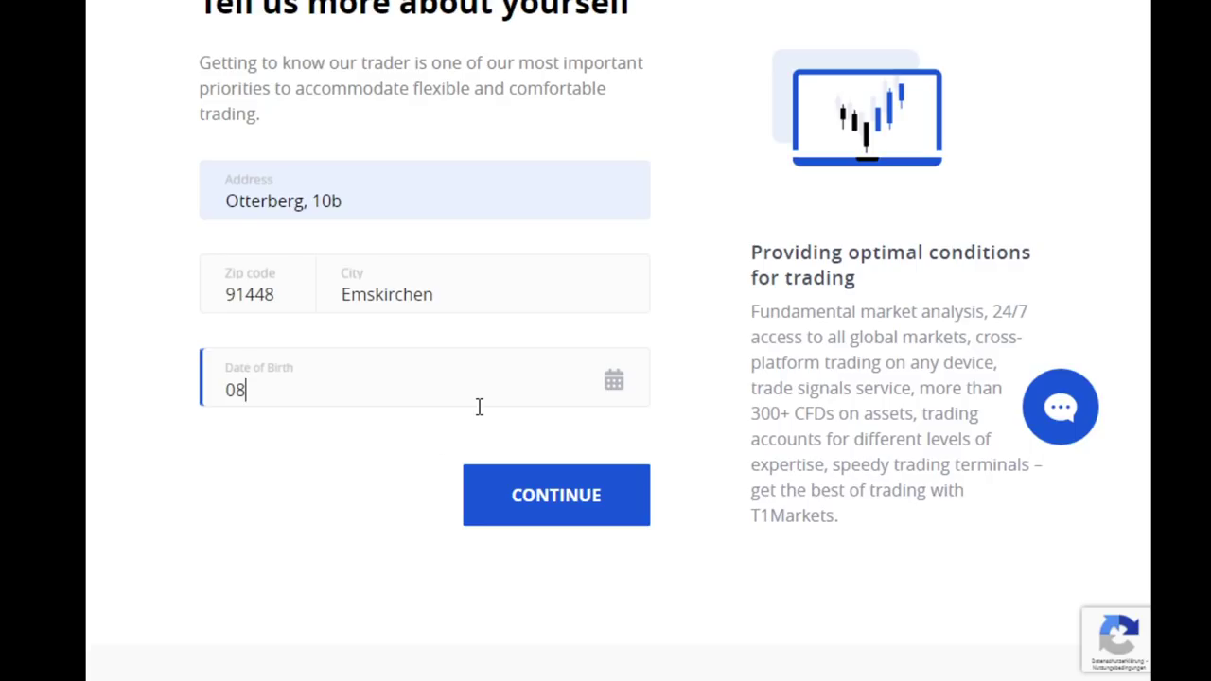
{"action": "left_click", "coordinate": [615, 381]}
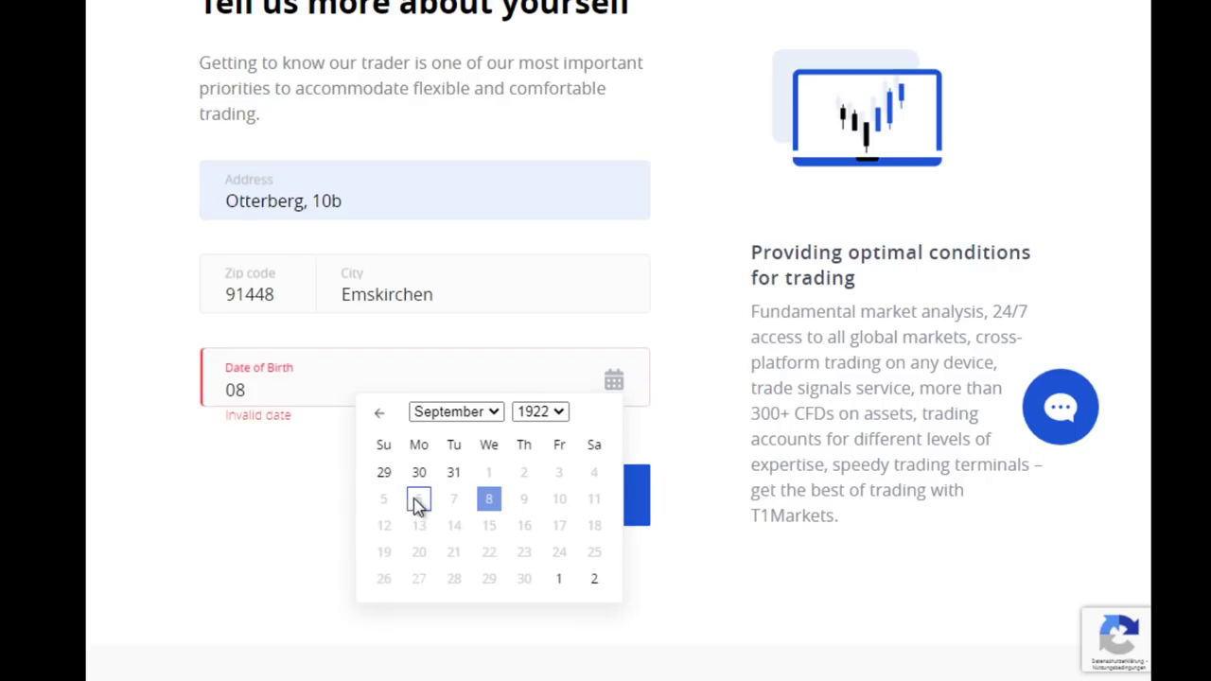
{"action": "left_click", "coordinate": [383, 417]}
{"action": "left_click", "coordinate": [383, 417]}
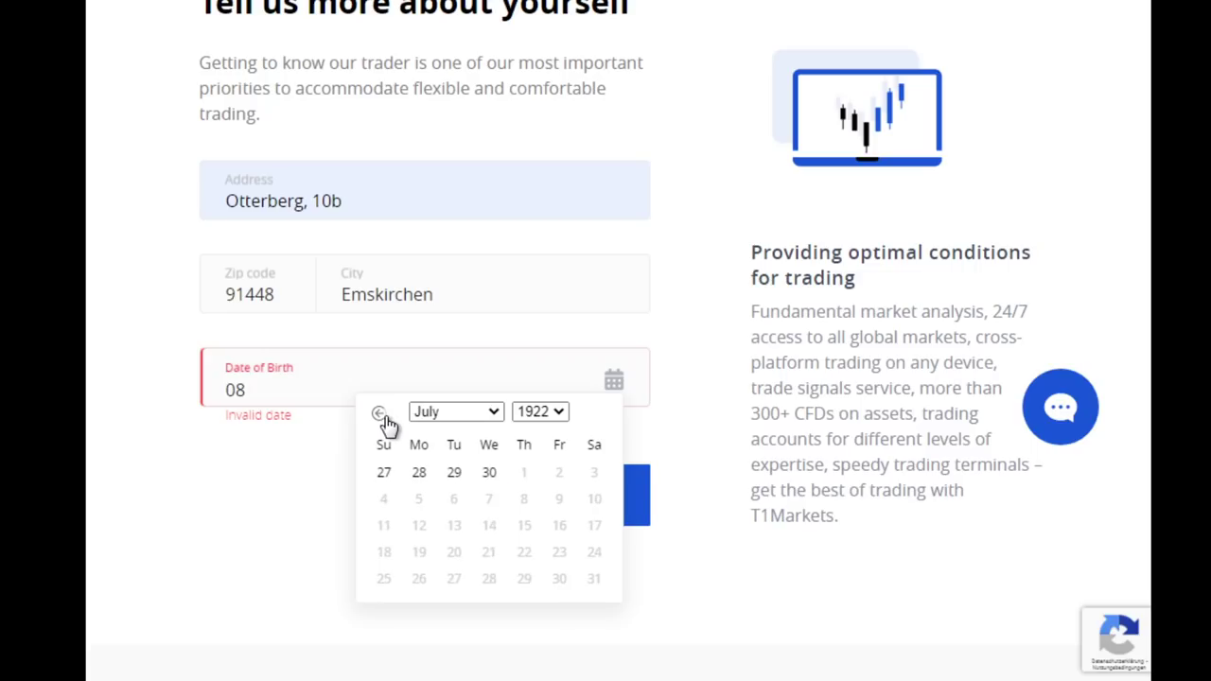
{"action": "left_click", "coordinate": [383, 416]}
{"action": "left_click", "coordinate": [383, 416]}
{"action": "left_click", "coordinate": [383, 416]}
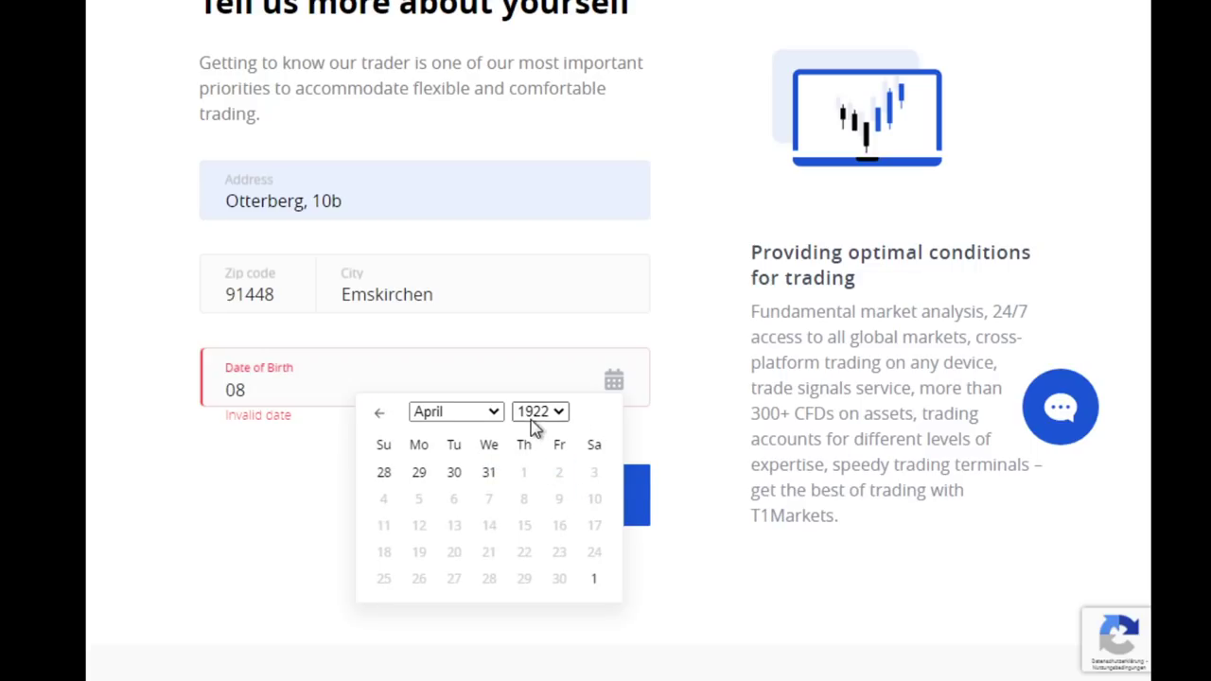
{"action": "left_click", "coordinate": [499, 411]}
{"action": "left_click", "coordinate": [478, 501]}
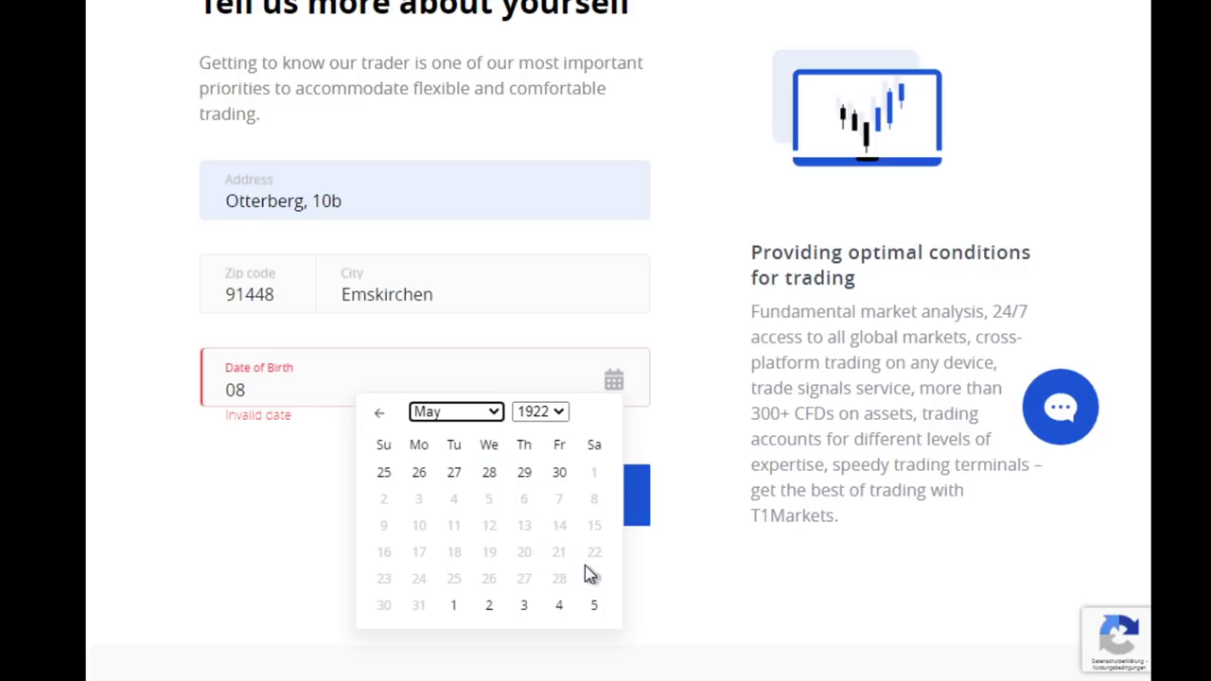
{"action": "left_click", "coordinate": [593, 508]}
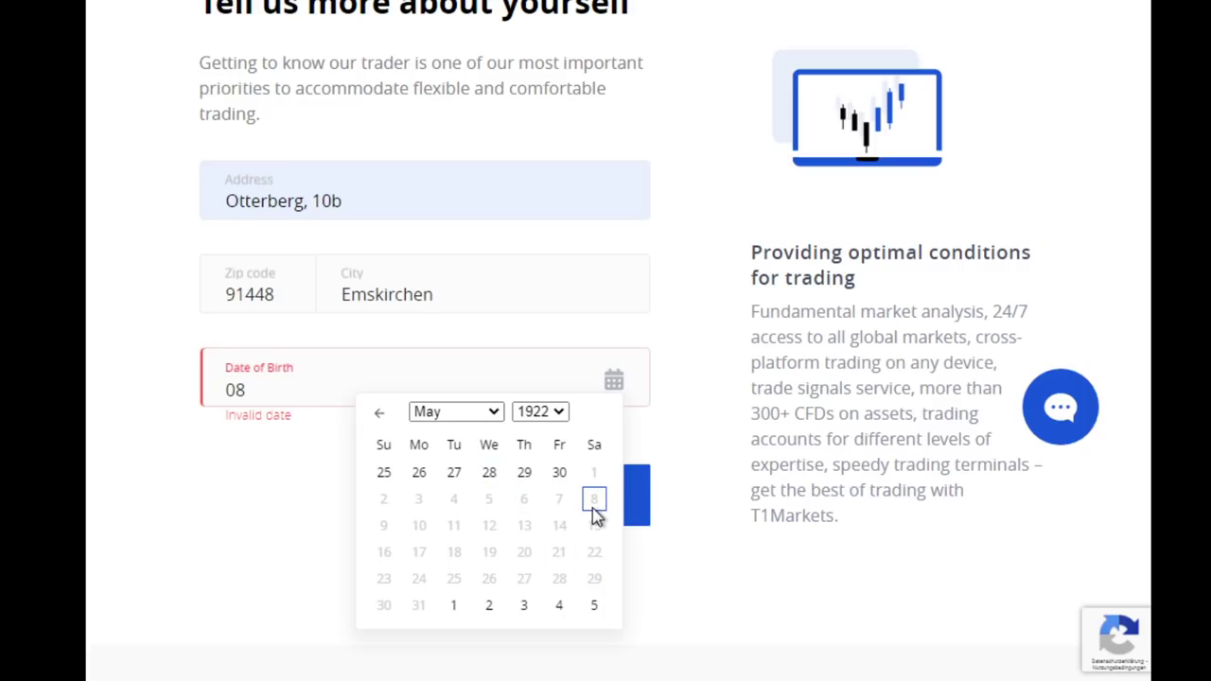
Choose a birth year from the calendar's year list and close the calendar
{"action": "left_click", "coordinate": [555, 413]}
{"action": "scroll", "coordinate": [544, 355], "scroll_direction": "down", "scroll_amount": 5}
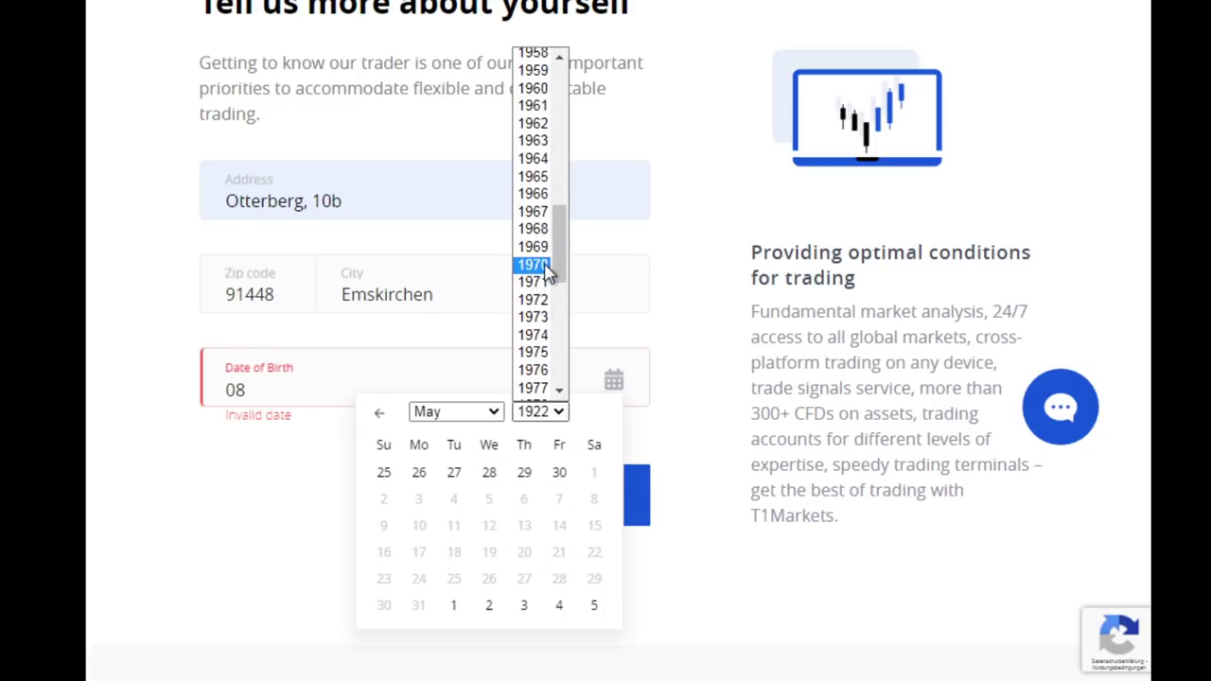
{"action": "scroll", "coordinate": [548, 256], "scroll_direction": "up", "scroll_amount": 8}
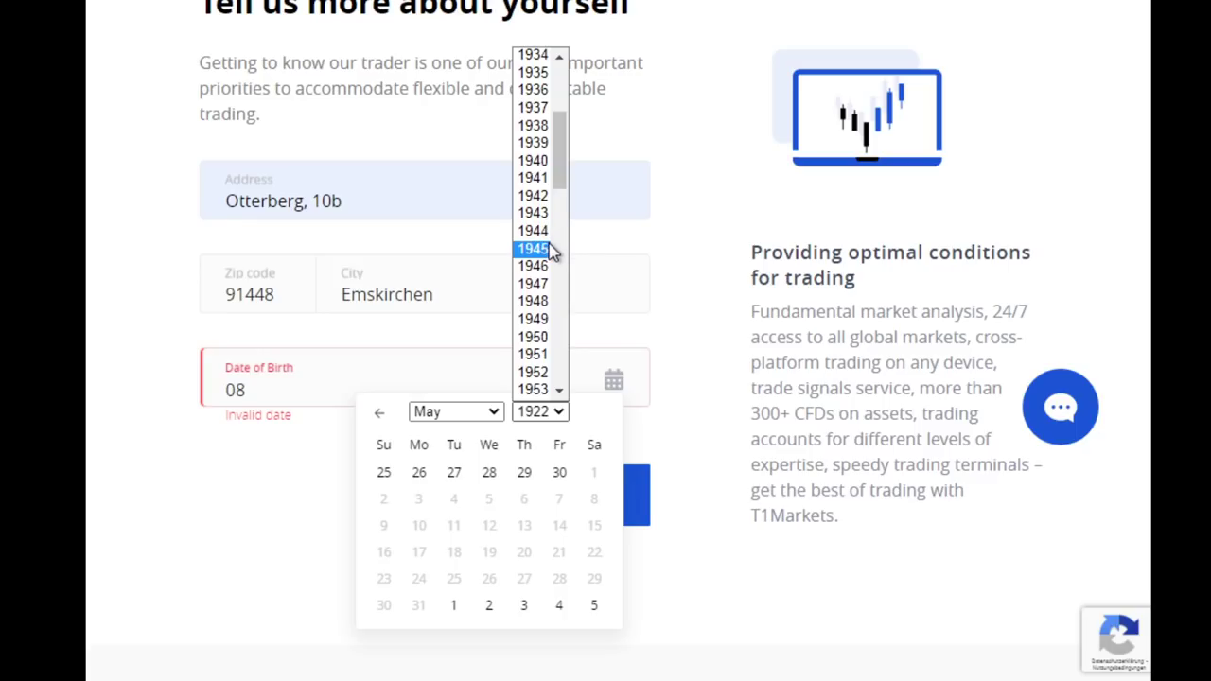
{"action": "left_click", "coordinate": [534, 267]}
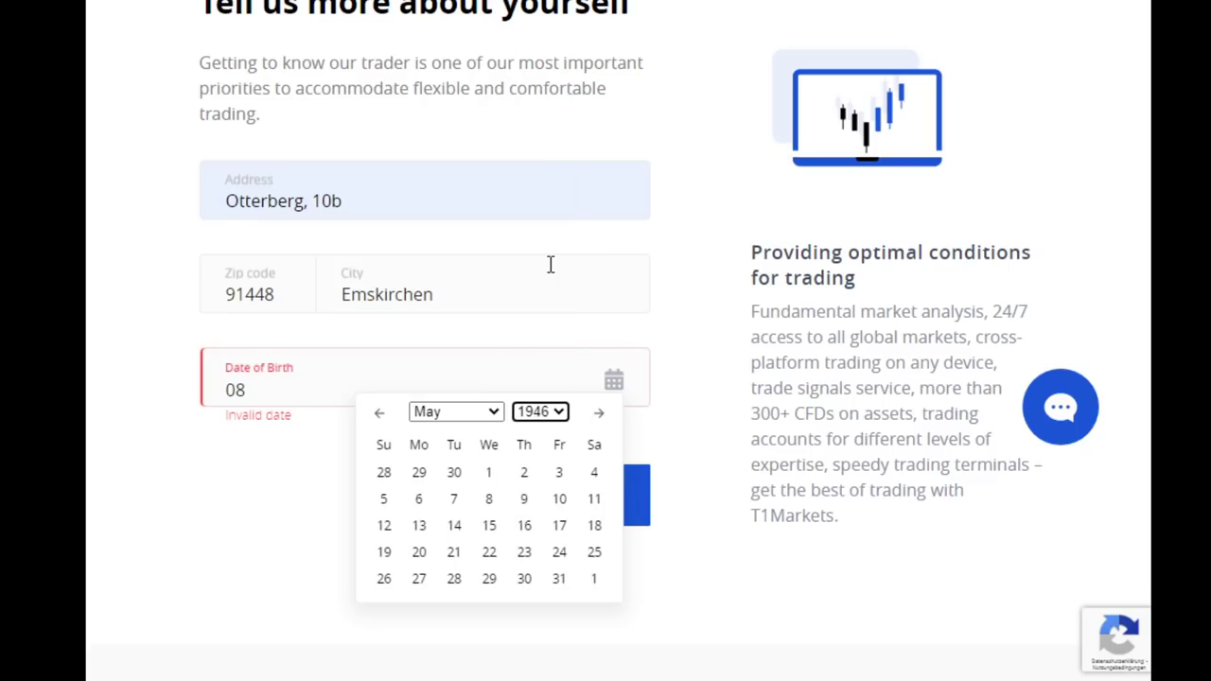
{"action": "left_click", "coordinate": [653, 431]}
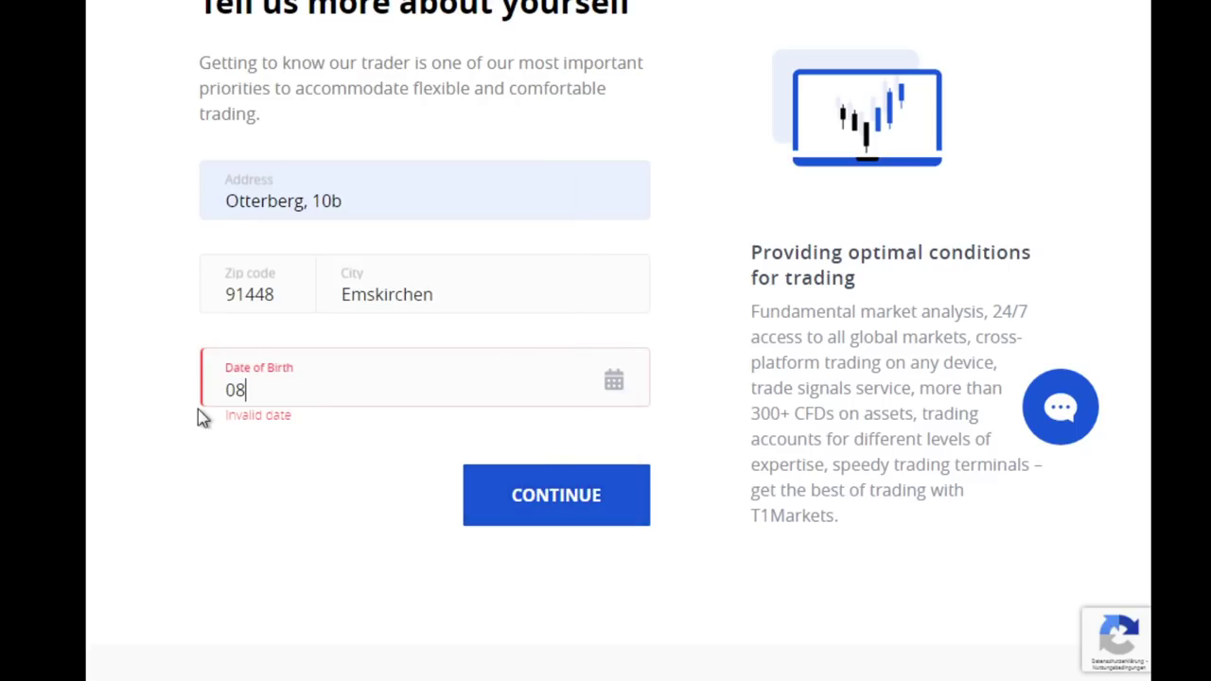
Clear the partial date and pick May 8 in the date picker, giving 08/05/2003
{"action": "key", "text": "BackSpace"}
{"action": "key", "text": "BackSpace"}
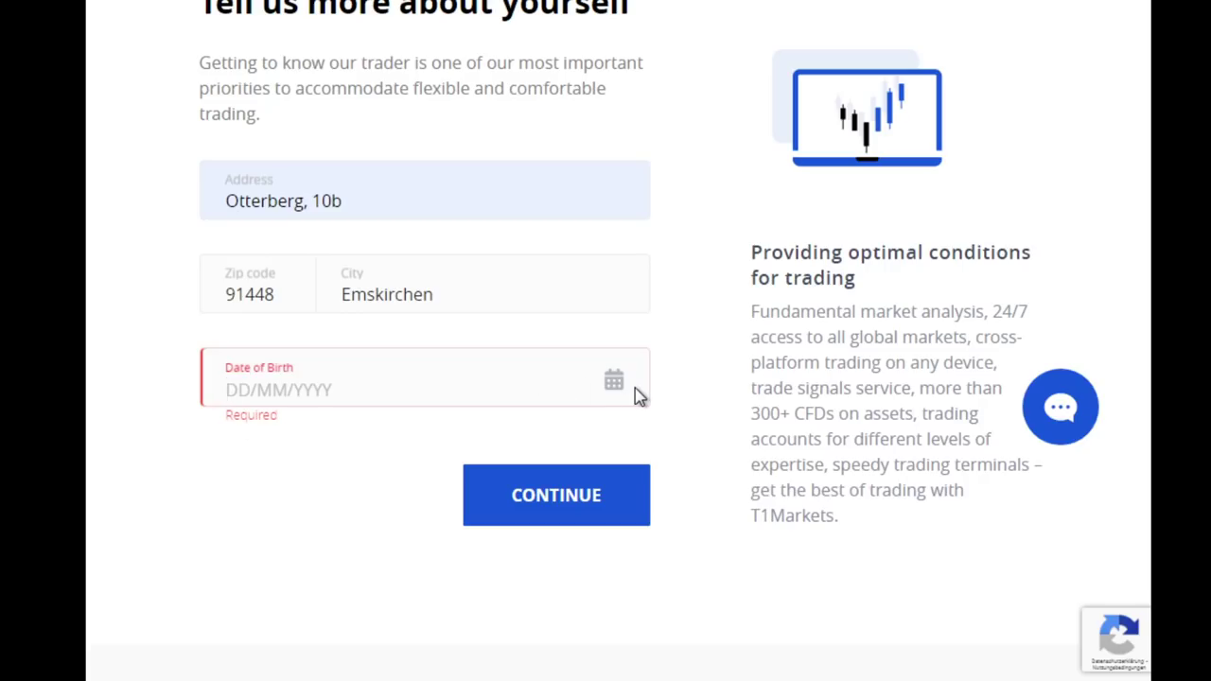
{"action": "type", "text": "7"}
{"action": "key", "text": "BackSpace"}
{"action": "left_click", "coordinate": [614, 381]}
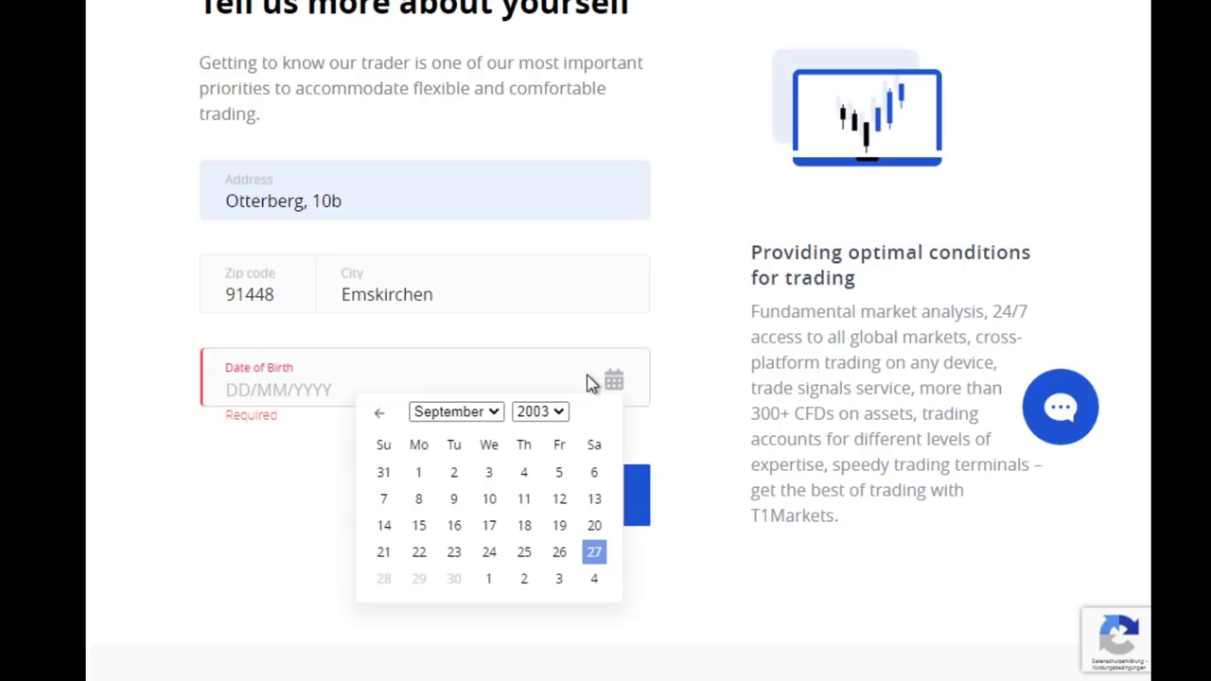
{"action": "left_click", "coordinate": [479, 408]}
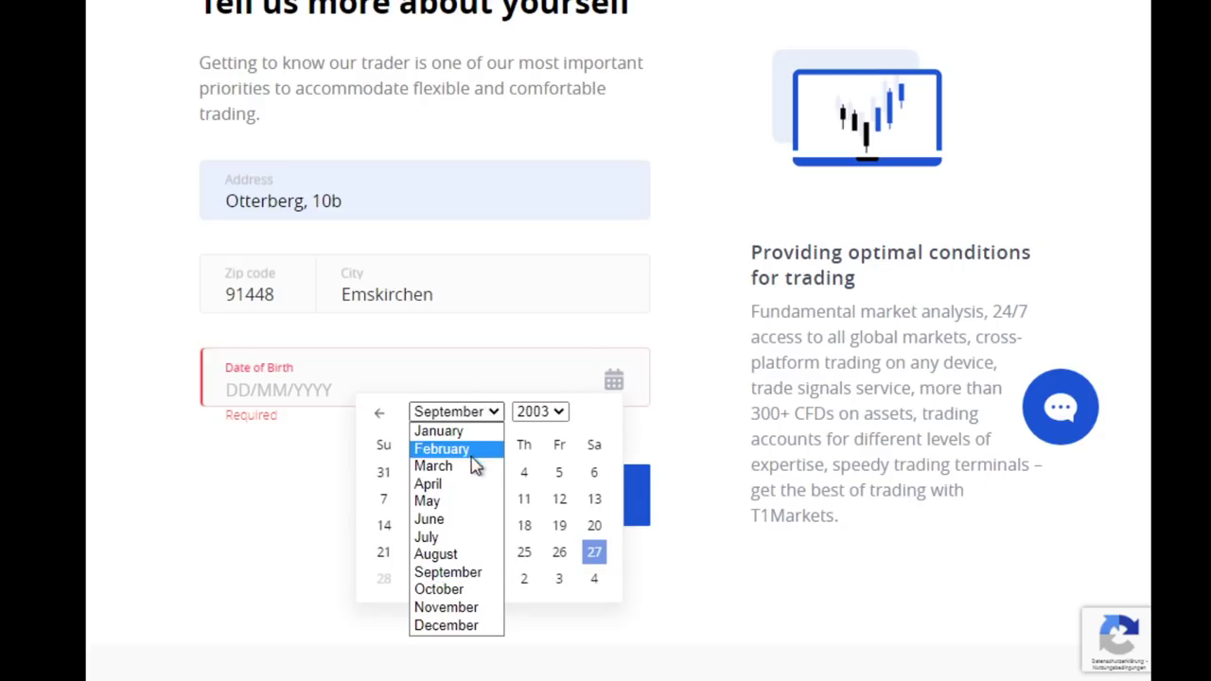
{"action": "left_click", "coordinate": [469, 501]}
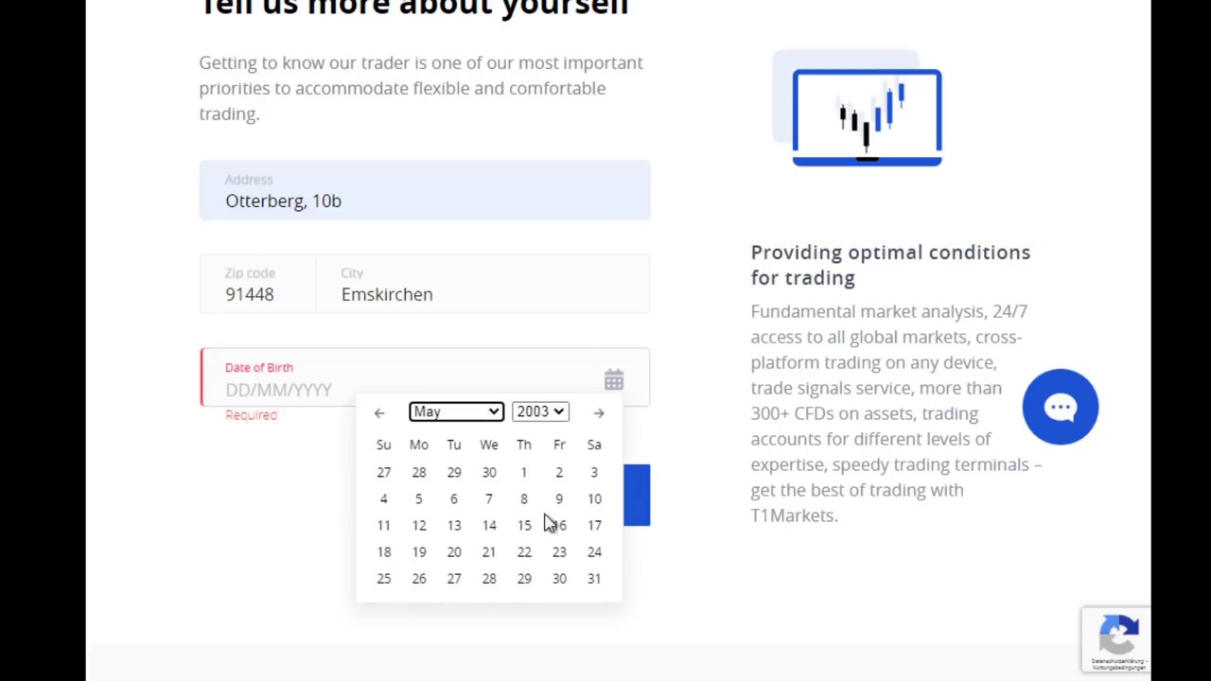
{"action": "left_click", "coordinate": [525, 500]}
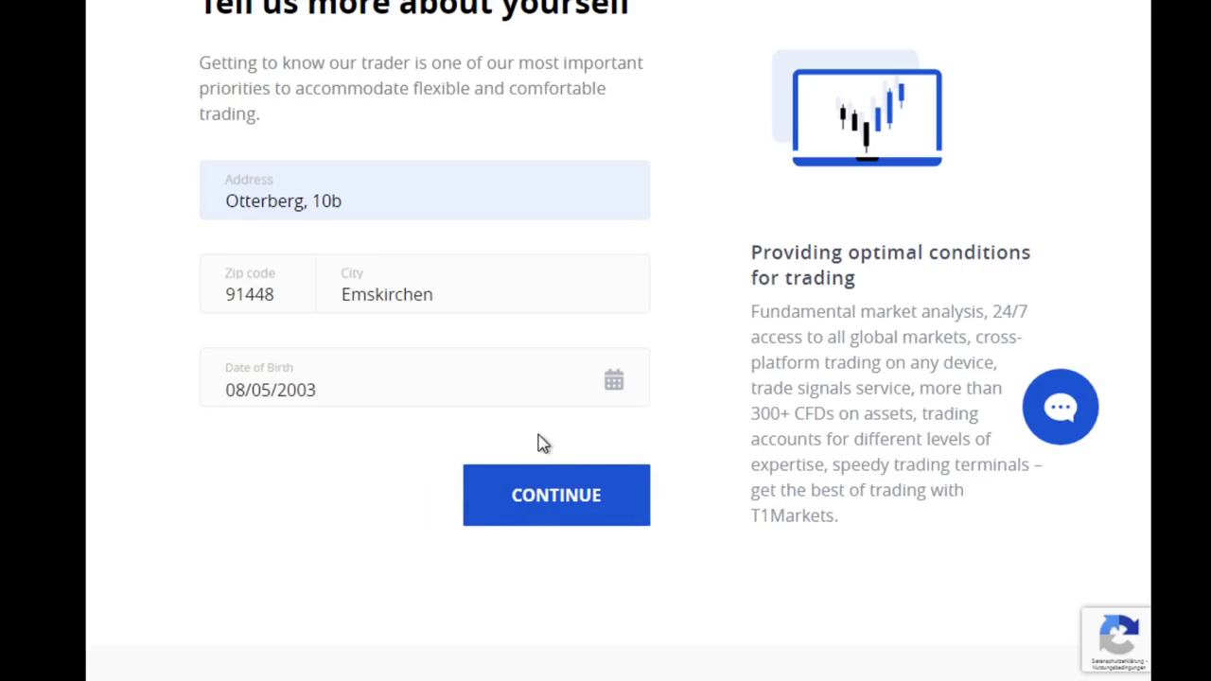
{"action": "left_click", "coordinate": [435, 393]}
Submit the personal information and confirm the address is correct
{"action": "left_click", "coordinate": [541, 501]}
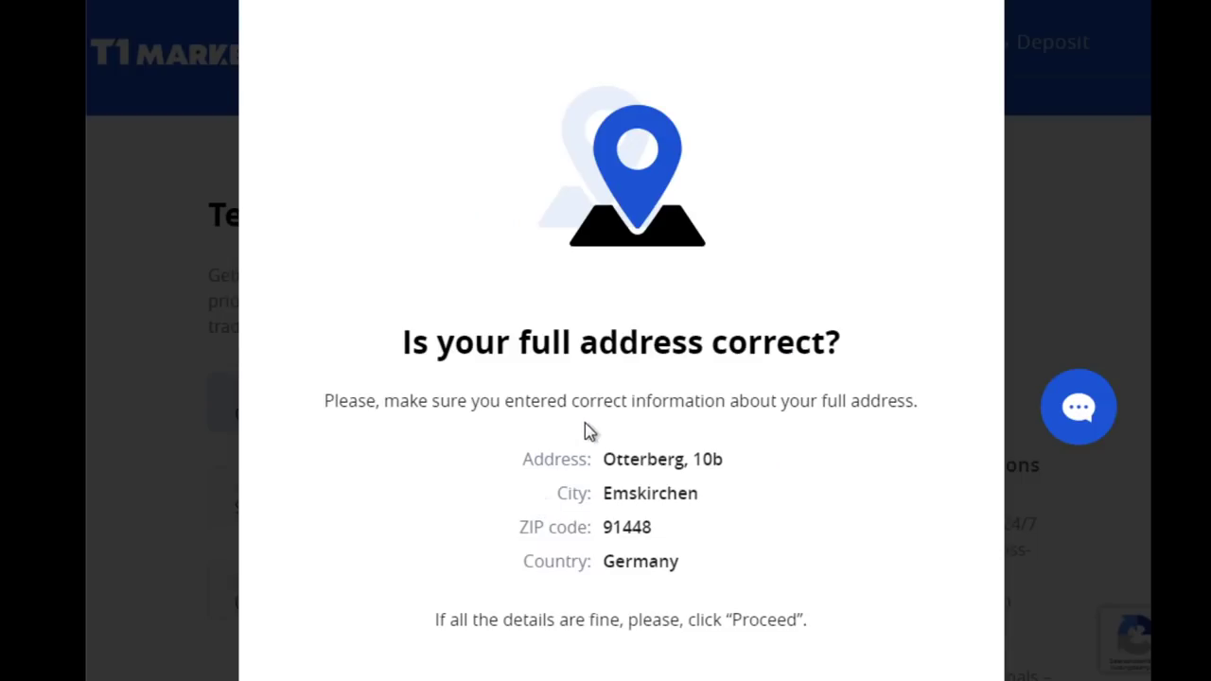
{"action": "scroll", "coordinate": [613, 391], "scroll_direction": "down", "scroll_amount": 2}
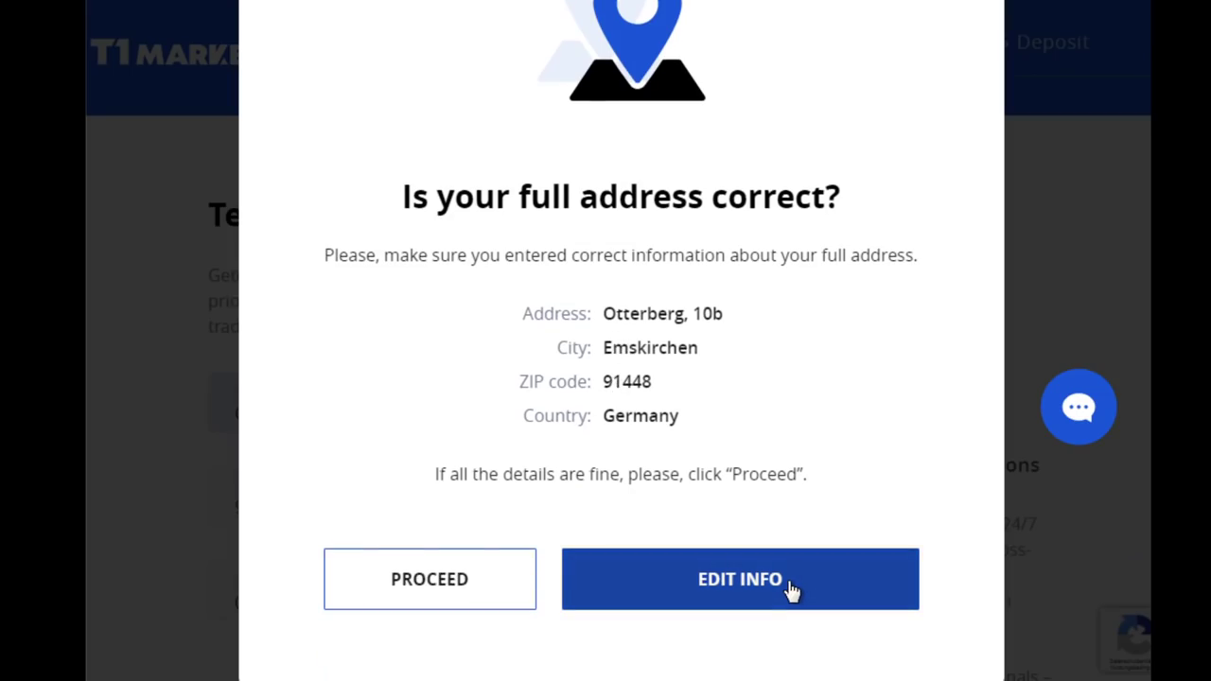
{"action": "left_click", "coordinate": [431, 574]}
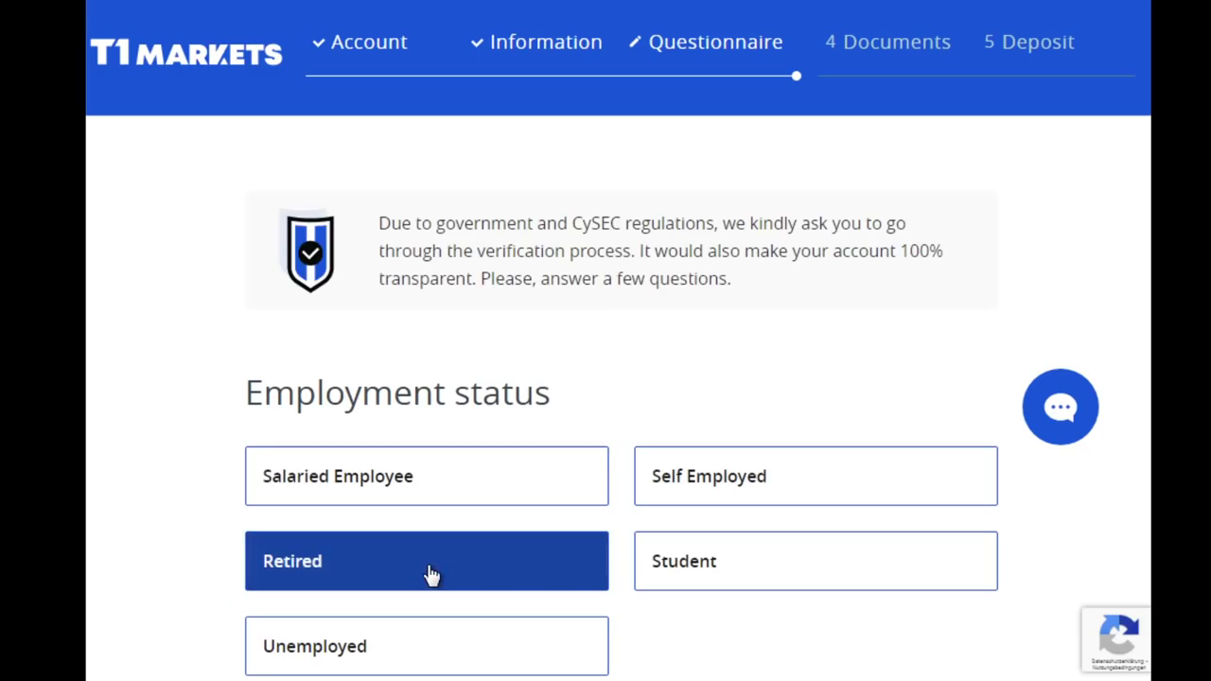
Answer Retired to the employment status question
{"action": "scroll", "coordinate": [594, 329], "scroll_direction": "down", "scroll_amount": 1}
{"action": "scroll", "coordinate": [594, 328], "scroll_direction": "down", "scroll_amount": 2}
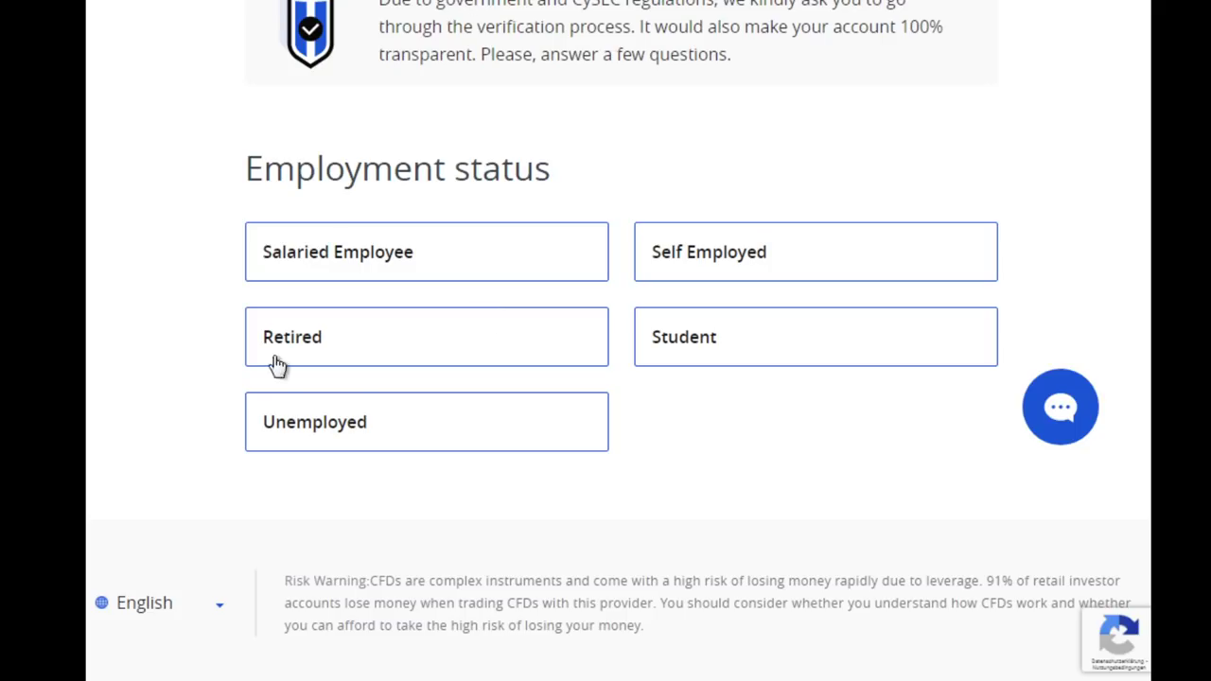
{"action": "left_click", "coordinate": [329, 328]}
Confirm Retired, then answer Engineering and manufacturing, More than €200,000 income, More than €1,000,000 net worth
{"action": "left_click", "coordinate": [328, 328]}
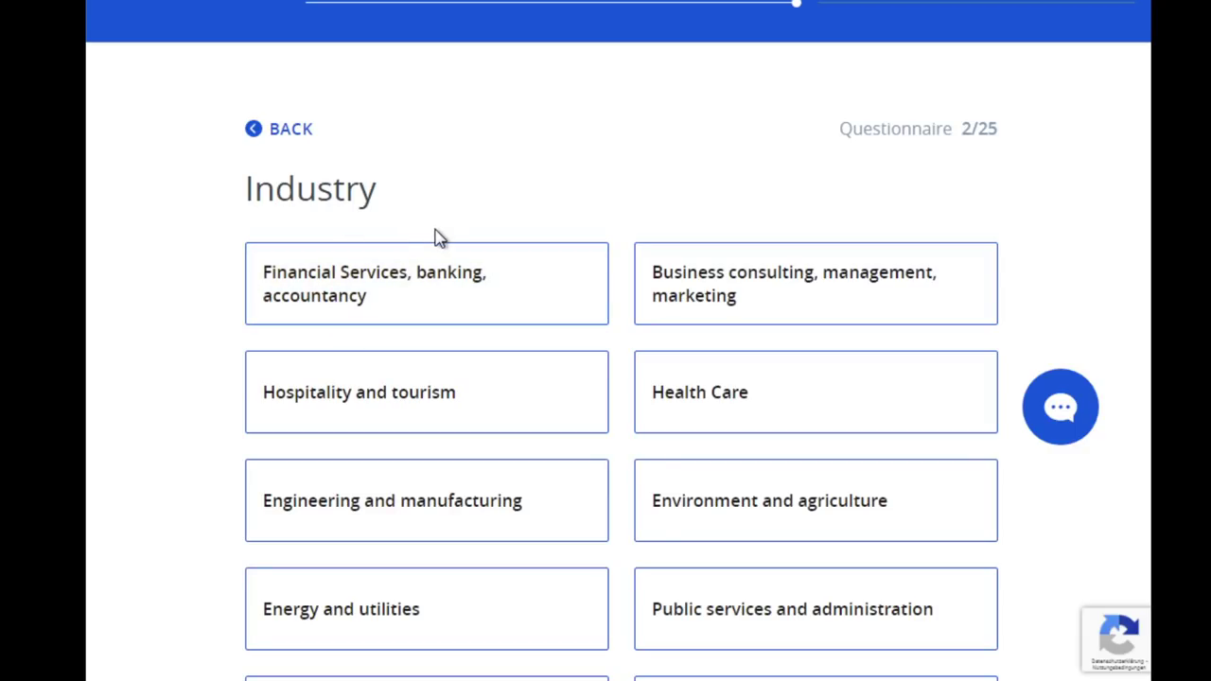
{"action": "scroll", "coordinate": [438, 238], "scroll_direction": "down", "scroll_amount": 1}
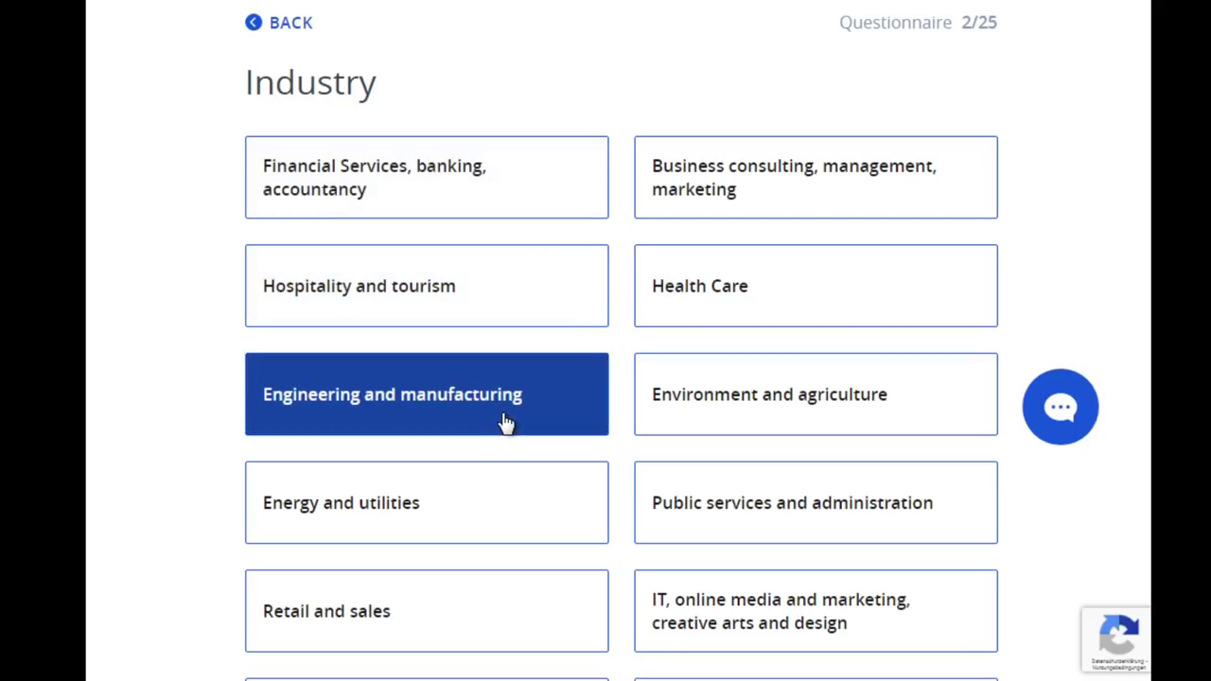
{"action": "left_click", "coordinate": [506, 423]}
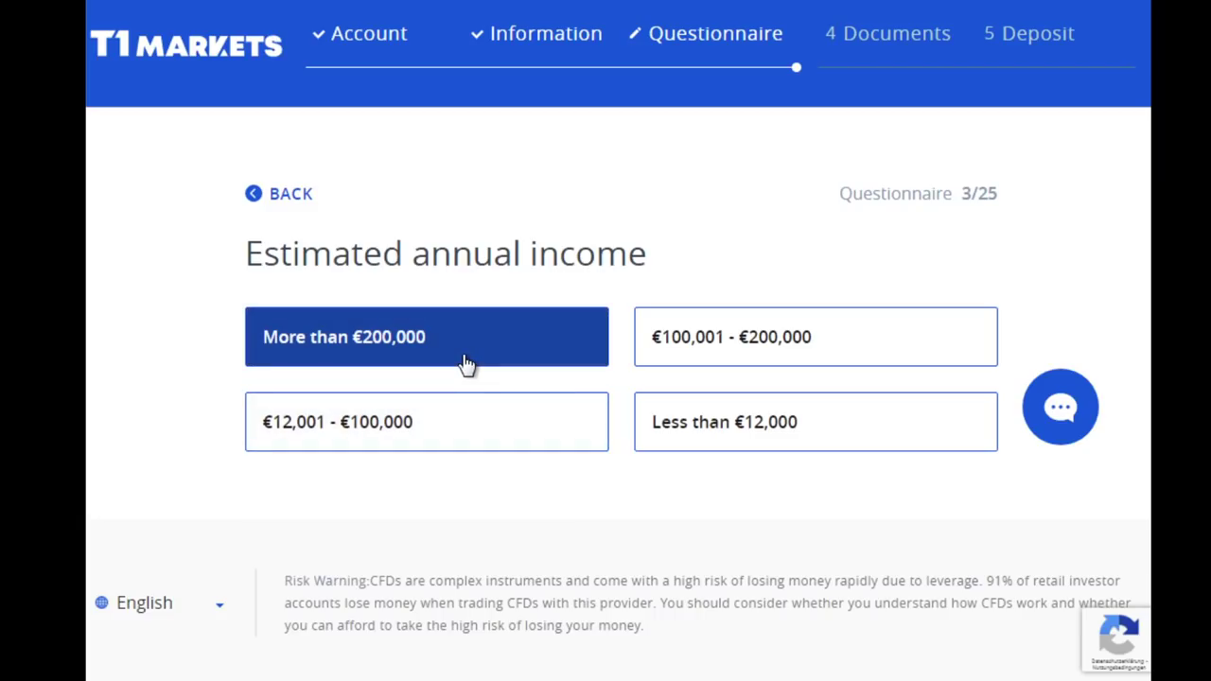
{"action": "left_click", "coordinate": [547, 328]}
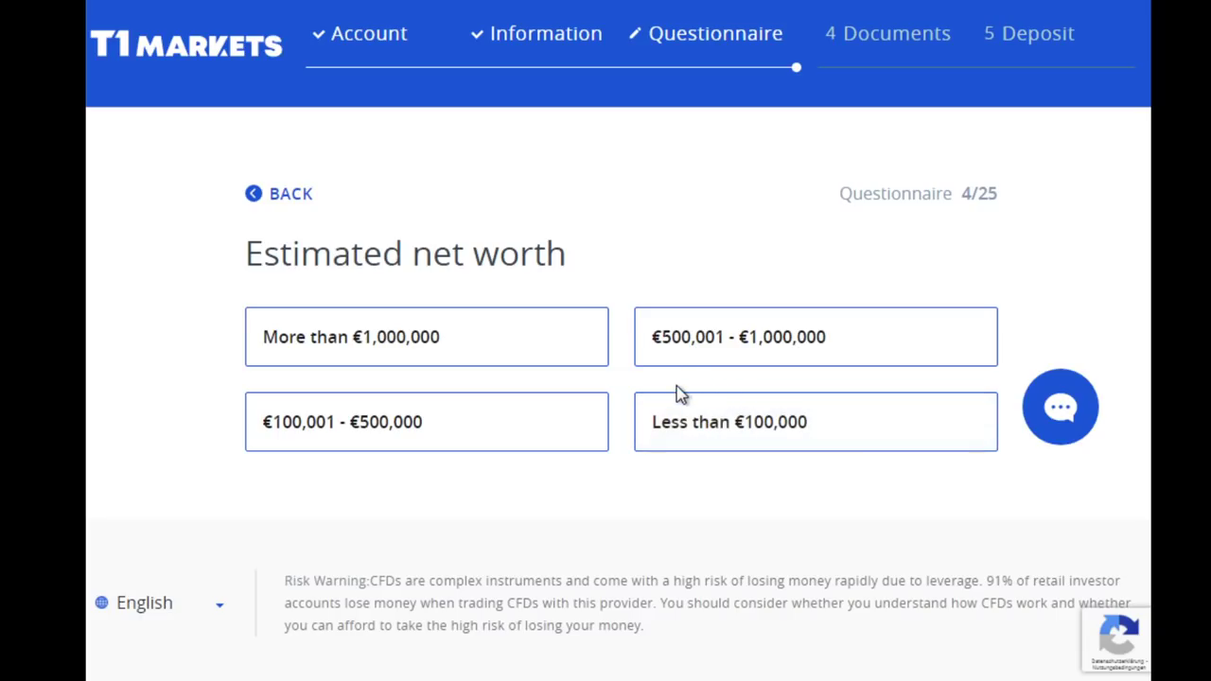
{"action": "left_click", "coordinate": [600, 363]}
Submit More than €1,000,000 net worth, choose Dividends from investments, then select Less than €50,000 investment
{"action": "left_click", "coordinate": [446, 346]}
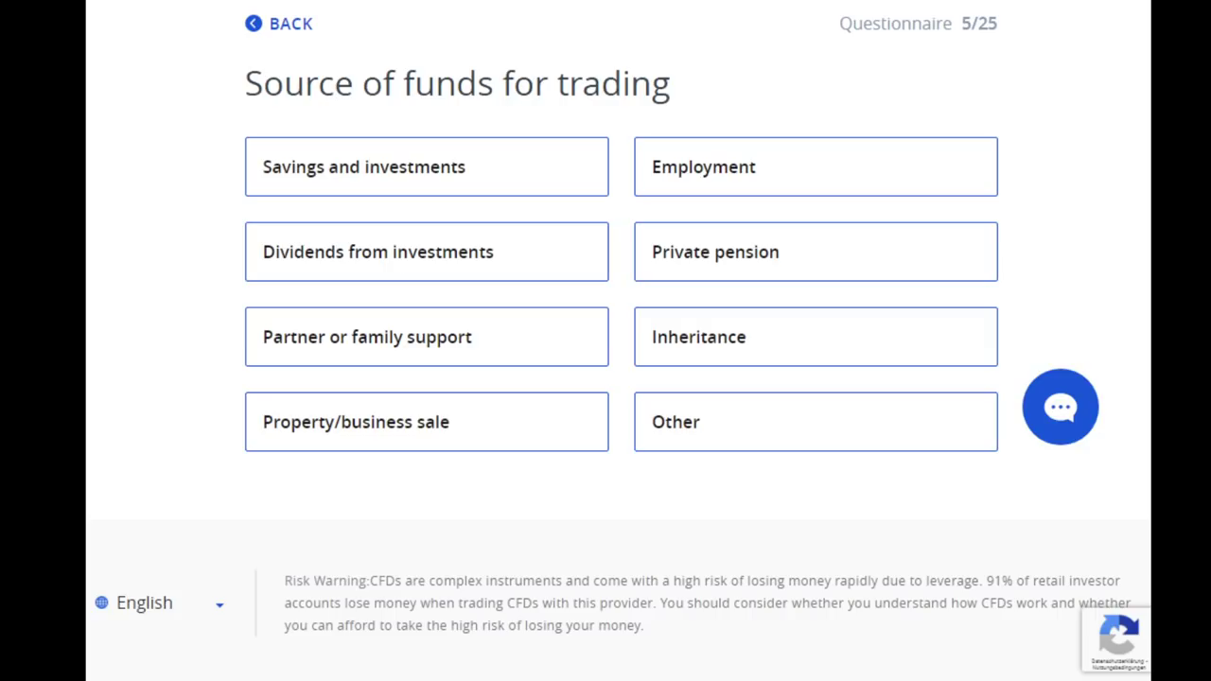
{"action": "left_click", "coordinate": [427, 245]}
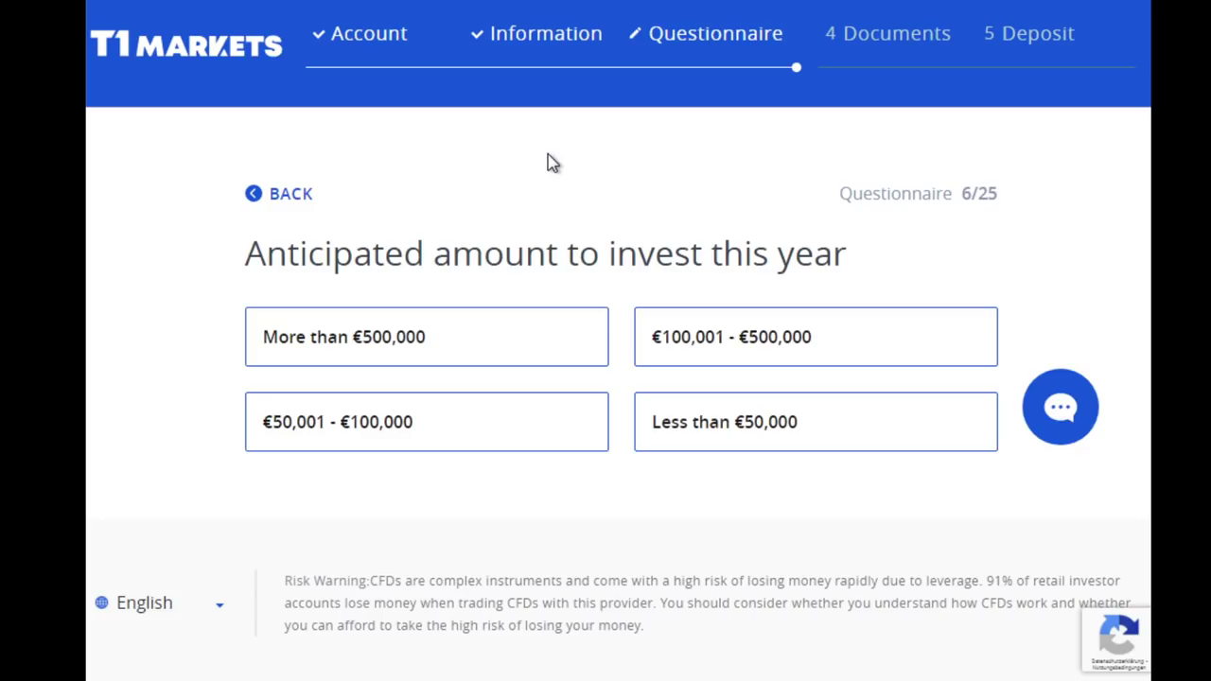
{"action": "left_click", "coordinate": [757, 421]}
Submit Less than €50,000, then answer European bank or card, Intraday trading, and No to finance work
{"action": "left_click", "coordinate": [875, 436]}
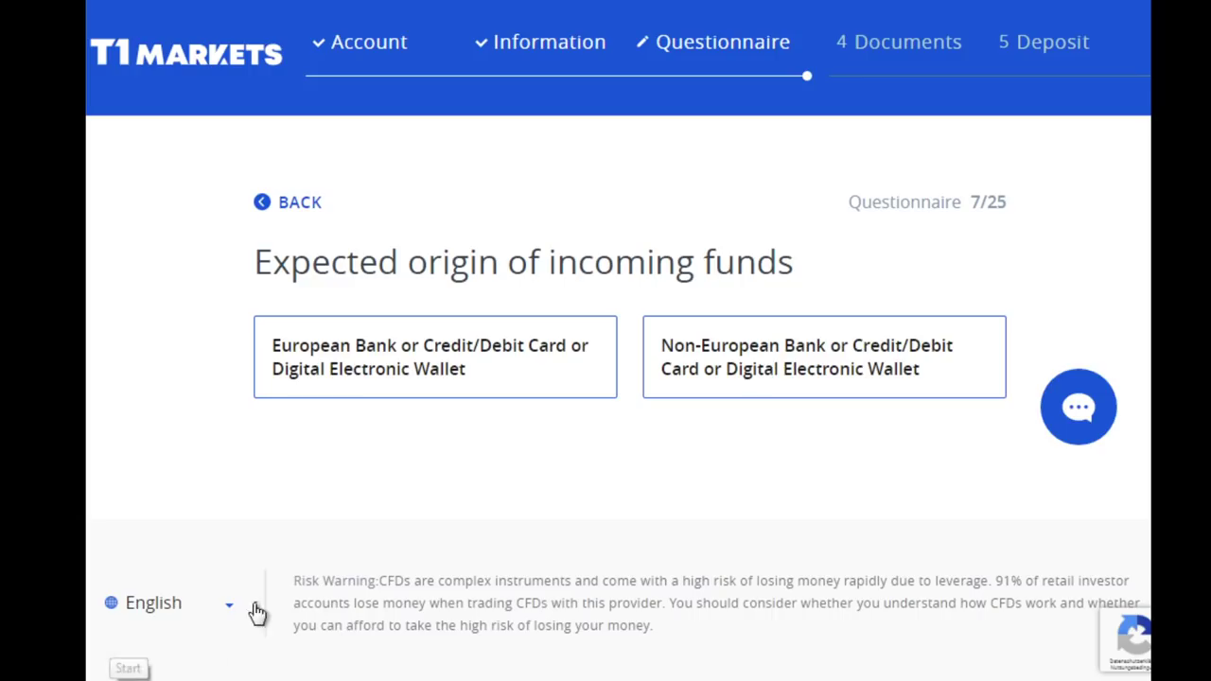
{"action": "left_click", "coordinate": [488, 393]}
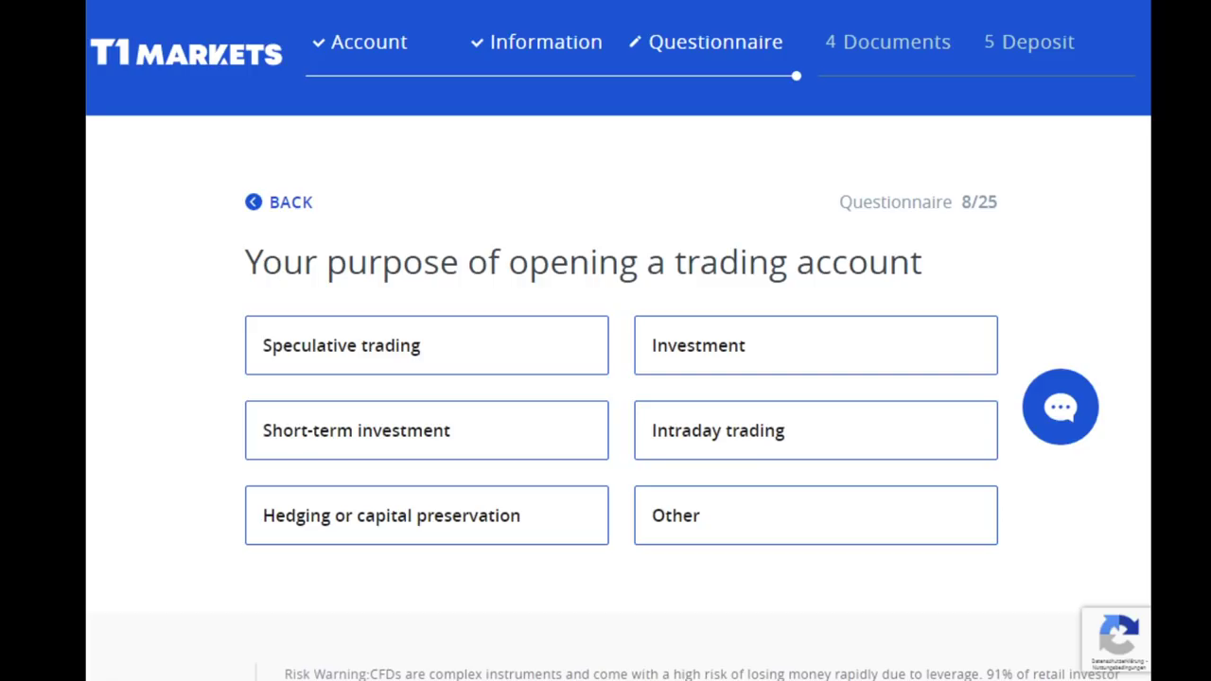
{"action": "left_click", "coordinate": [758, 467]}
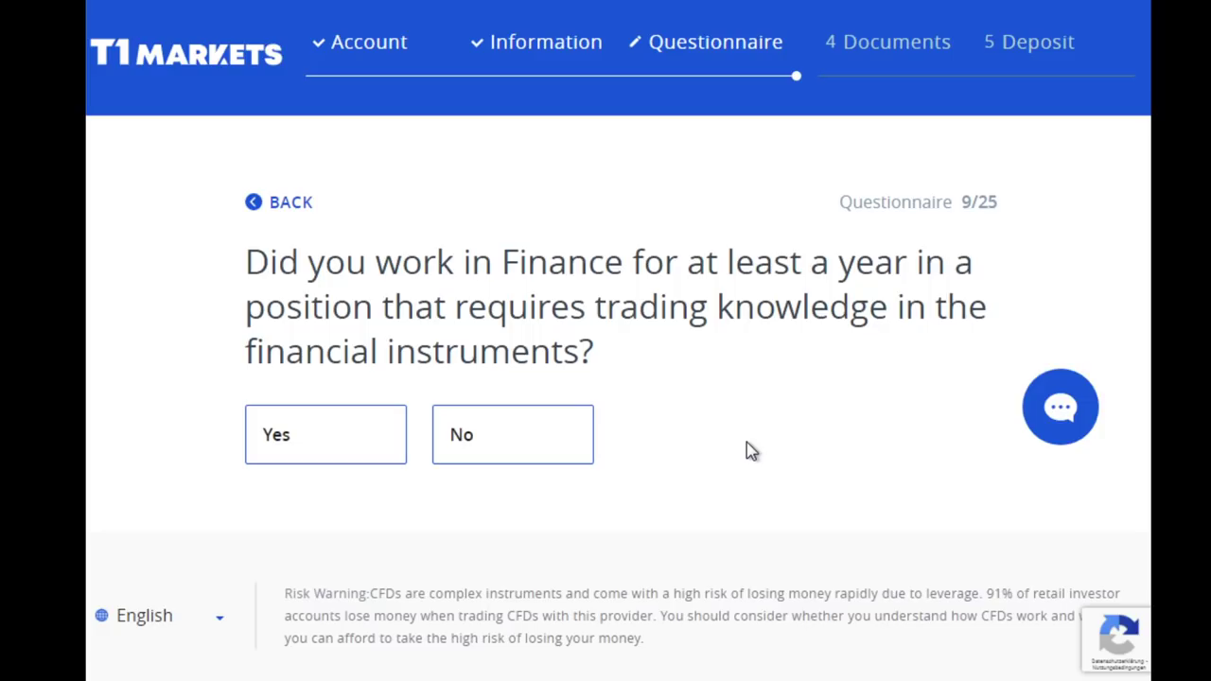
{"action": "left_click", "coordinate": [571, 455]}
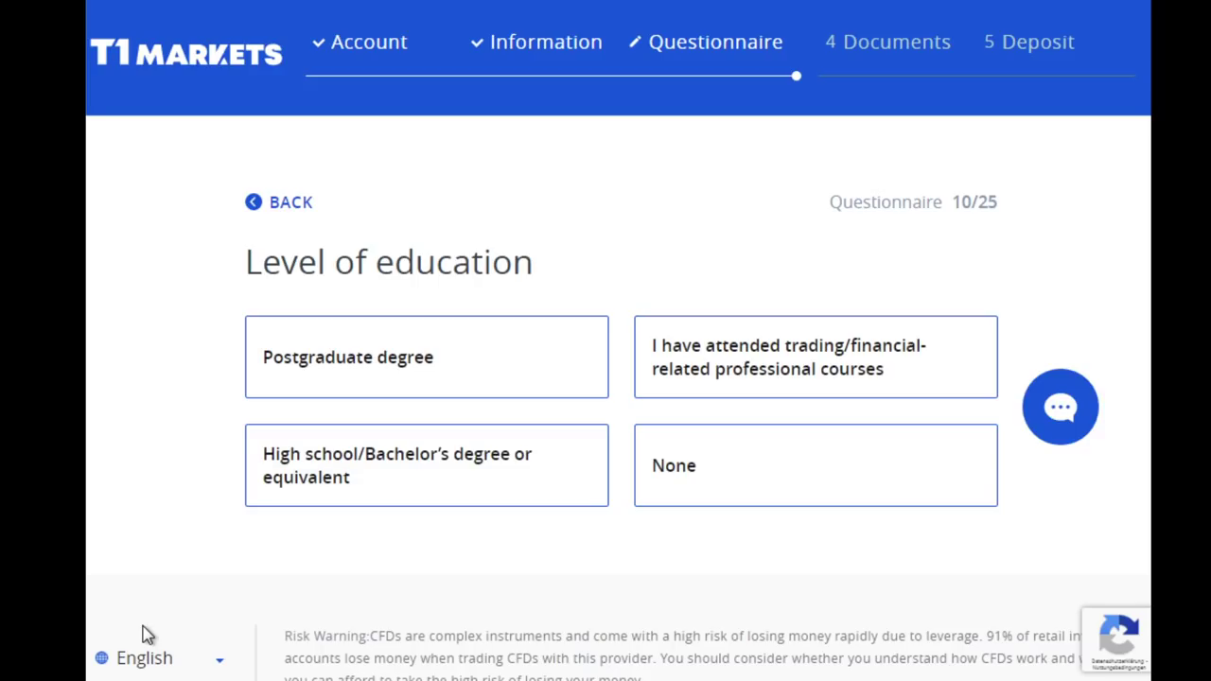
Switch the education level answer from professional courses to None and advance
{"action": "left_click", "coordinate": [698, 371]}
{"action": "left_click", "coordinate": [782, 488]}
{"action": "left_click", "coordinate": [887, 501]}
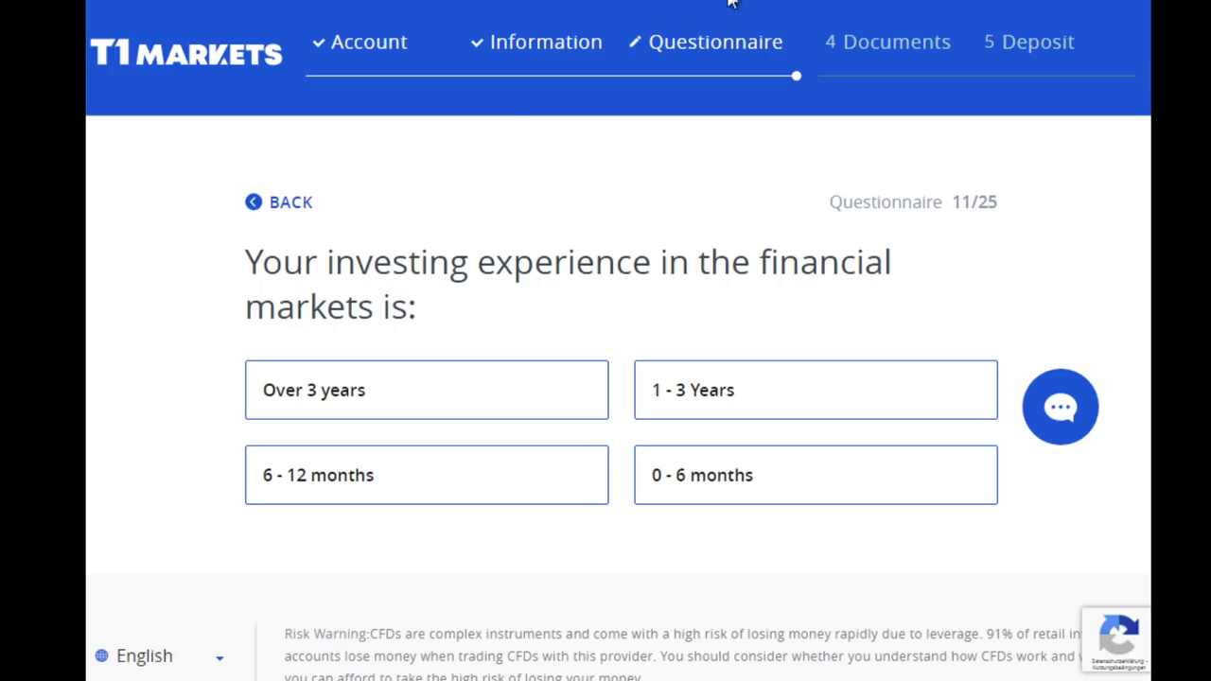
Answer question 11 with 0 - 6 months and question 12 with Over 3 years, replacing a Less than 6 months pick
{"action": "left_click", "coordinate": [764, 492]}
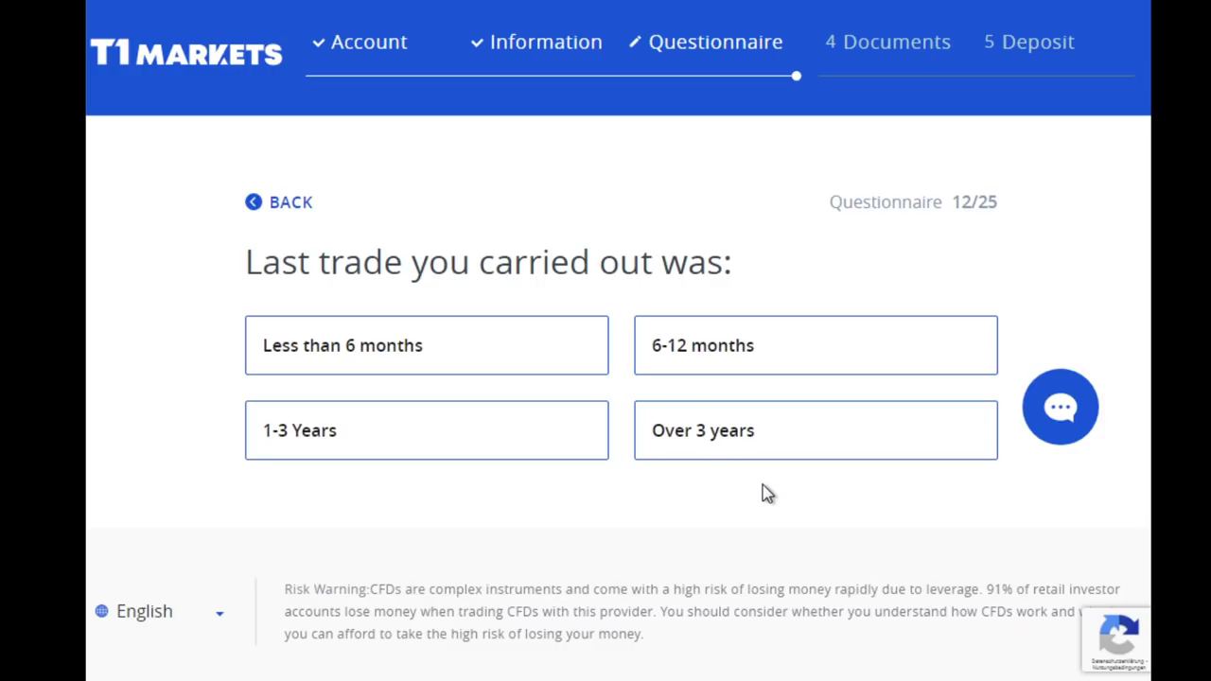
{"action": "left_click", "coordinate": [478, 369]}
{"action": "left_click", "coordinate": [438, 359]}
{"action": "left_click", "coordinate": [684, 454]}
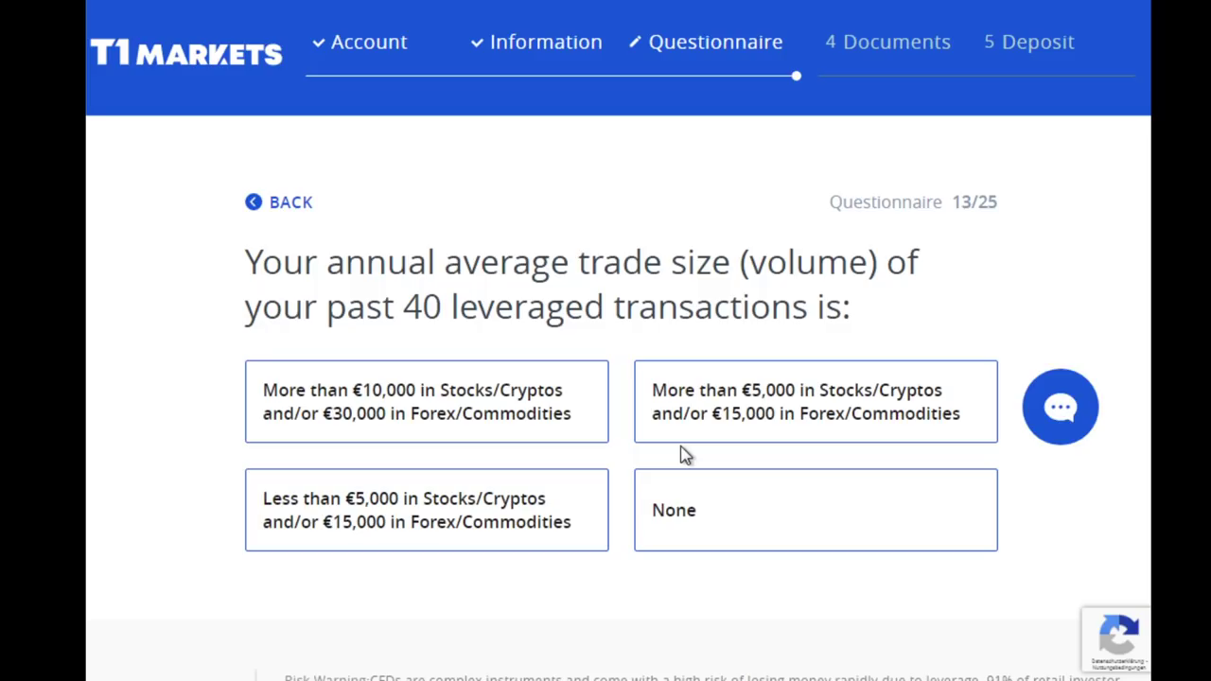
Choose 'Less than €5,000 in Stocks/Cryptos' as the annual average trade size on question 13
{"action": "mouse_move", "coordinate": [258, 680]}
{"action": "scroll", "coordinate": [1050, 352], "scroll_direction": "down", "scroll_amount": 1}
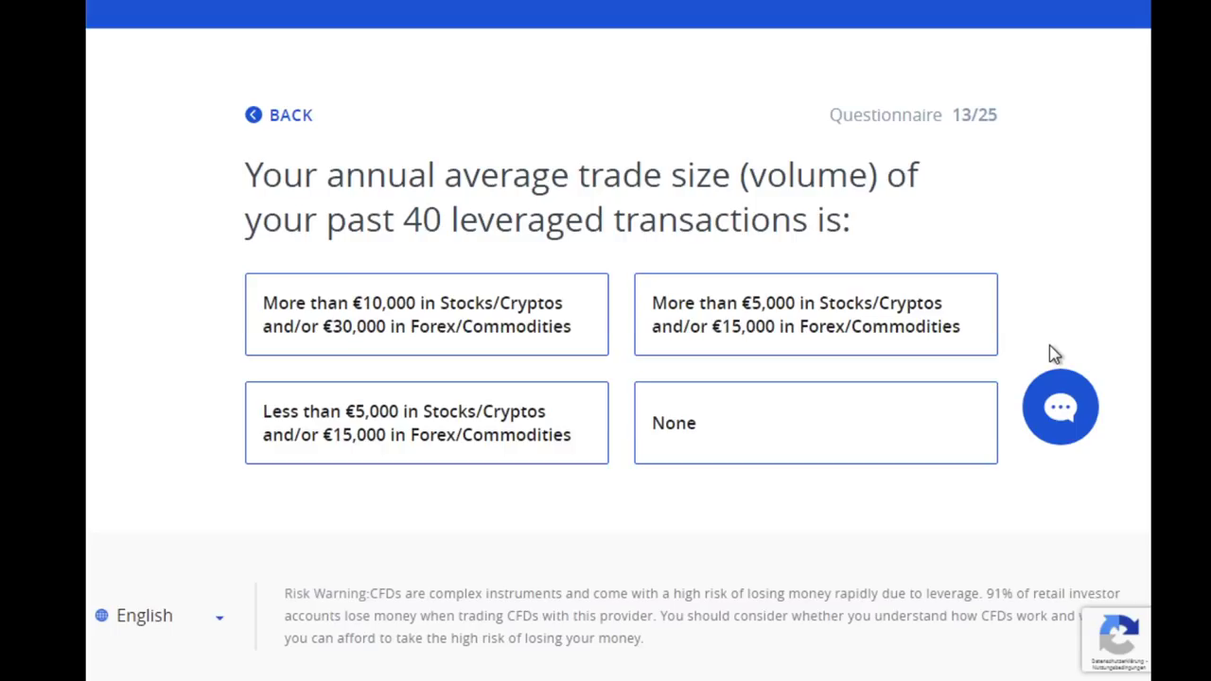
{"action": "scroll", "coordinate": [1056, 355], "scroll_direction": "up", "scroll_amount": 1}
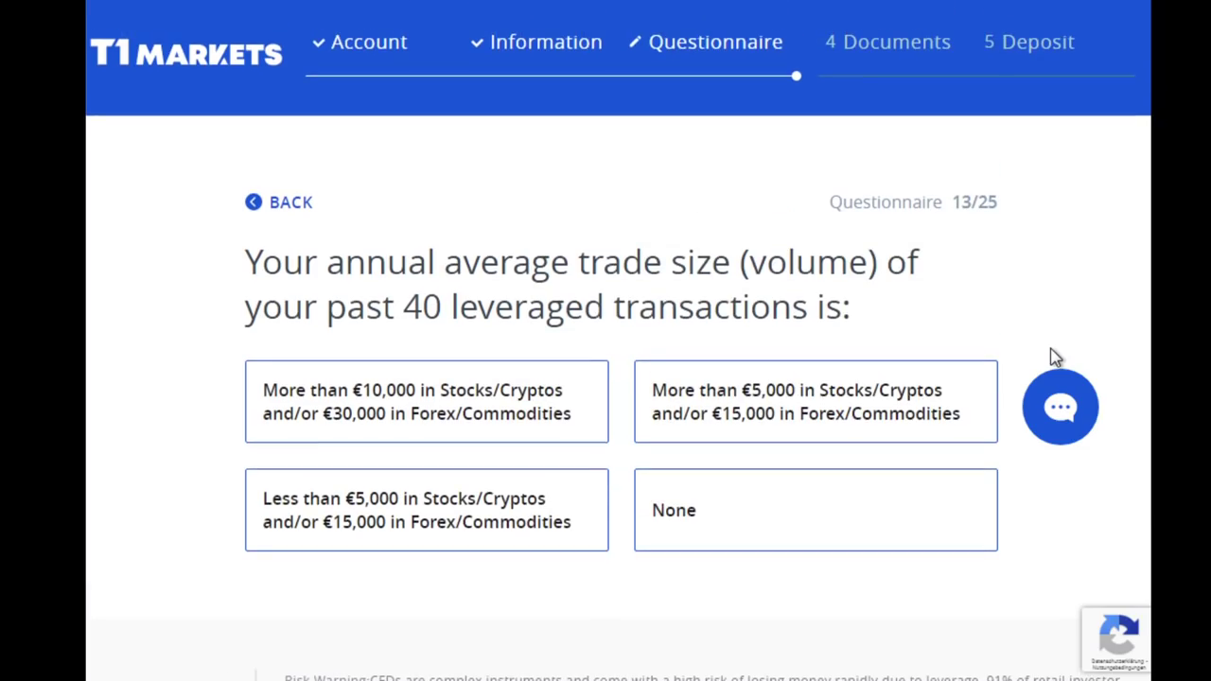
{"action": "left_click", "coordinate": [338, 489]}
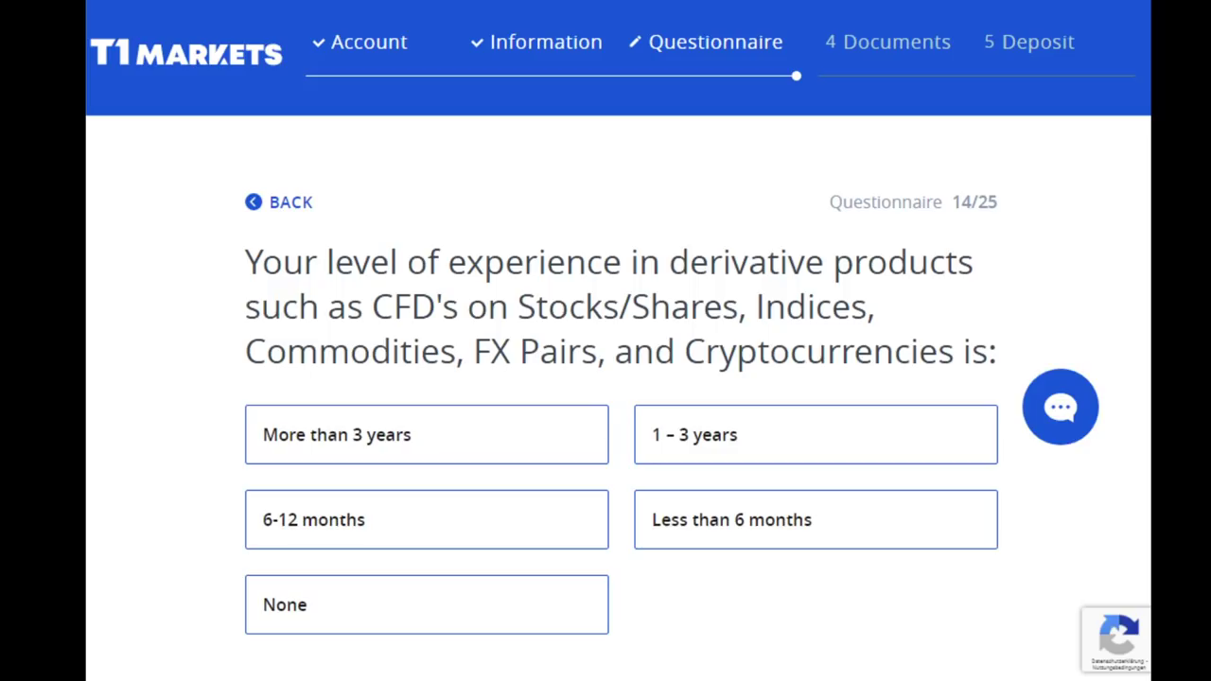
Select 'Less than 6 months' as the derivatives experience on question 14 and advance to question 15
{"action": "left_click", "coordinate": [961, 546]}
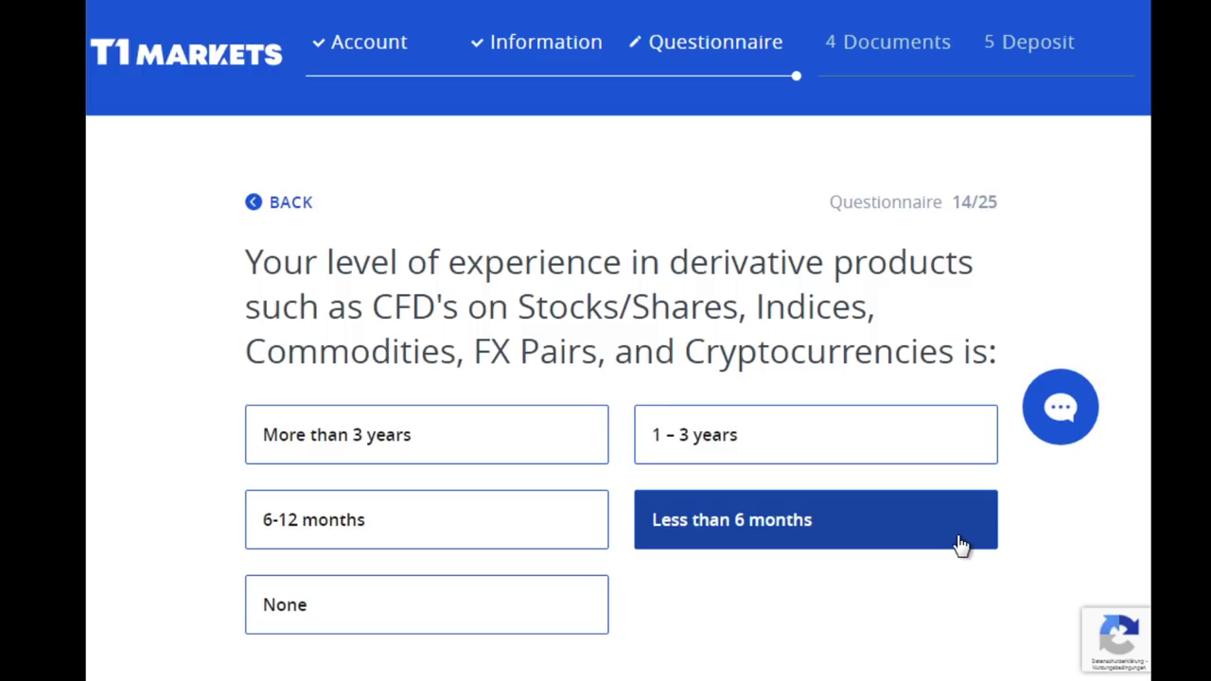
{"action": "left_click", "coordinate": [961, 546]}
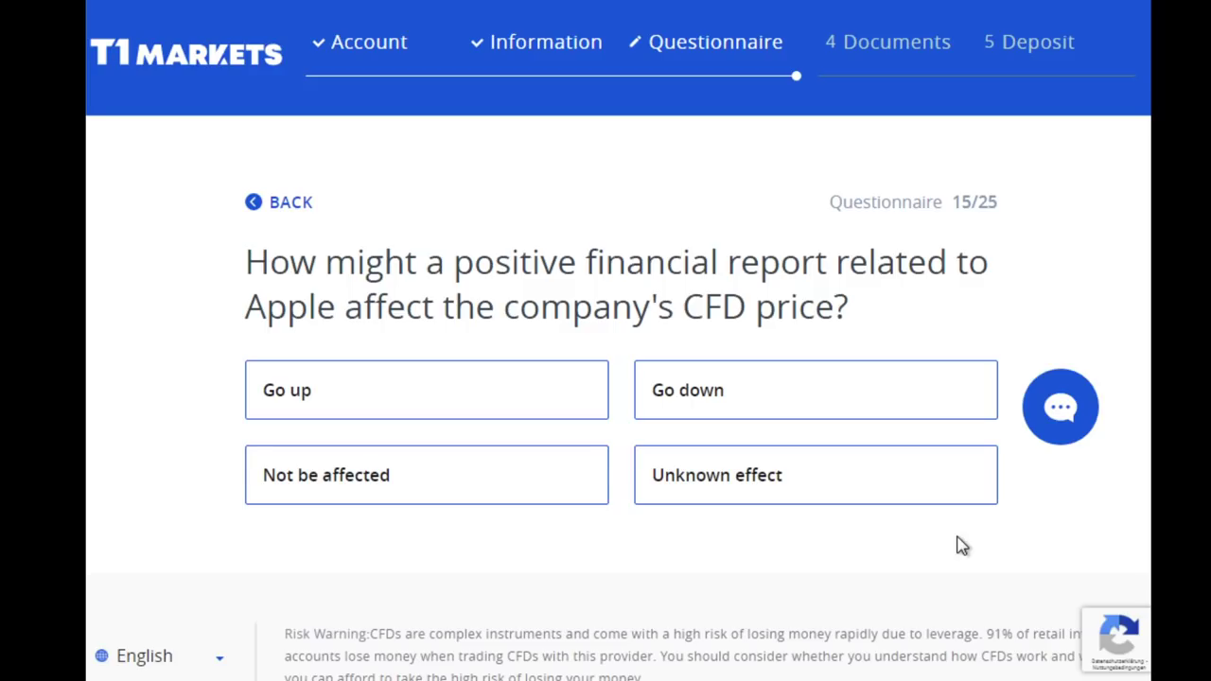
Answer 'Go up' for the Apple report and 'Move in the same direction' for Facebook
{"action": "left_click", "coordinate": [430, 405]}
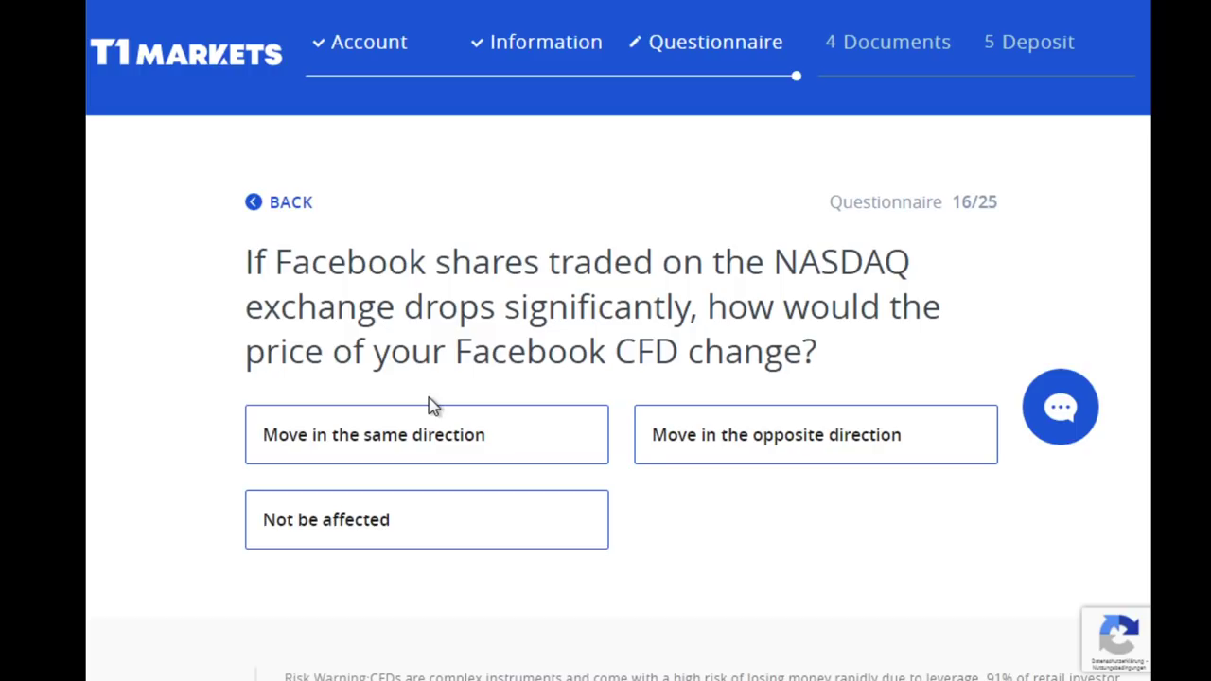
{"action": "scroll", "coordinate": [722, 502], "scroll_direction": "down", "scroll_amount": 2}
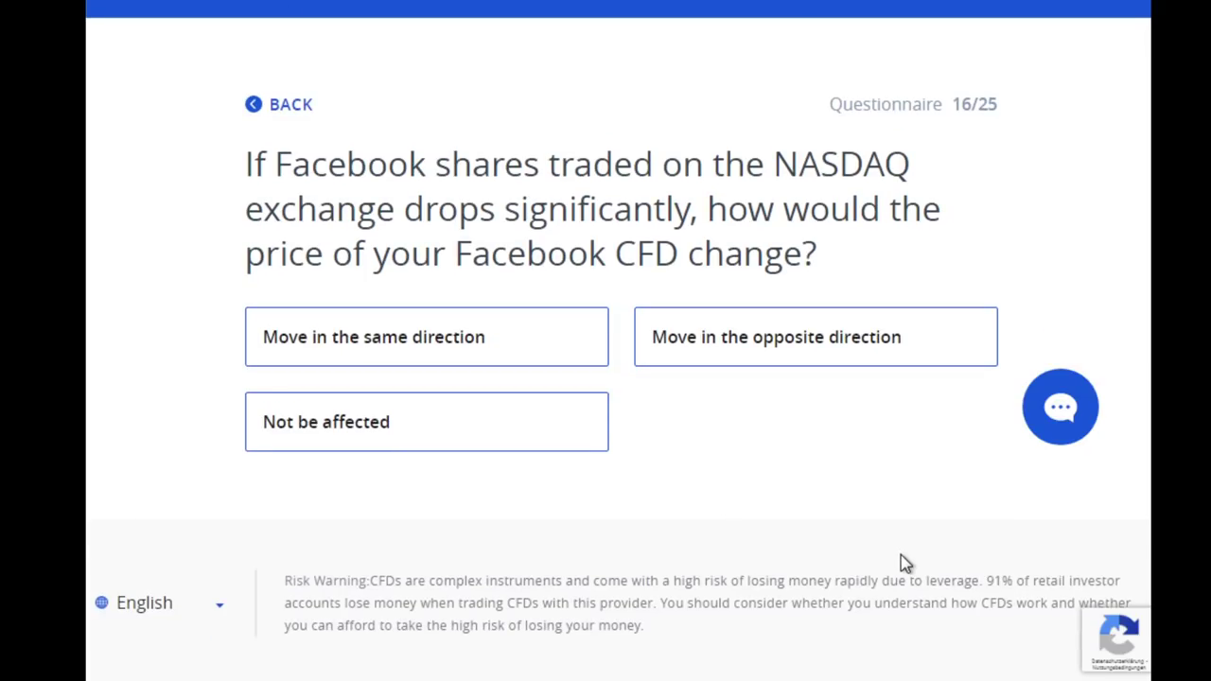
{"action": "scroll", "coordinate": [901, 555], "scroll_direction": "up", "scroll_amount": 2}
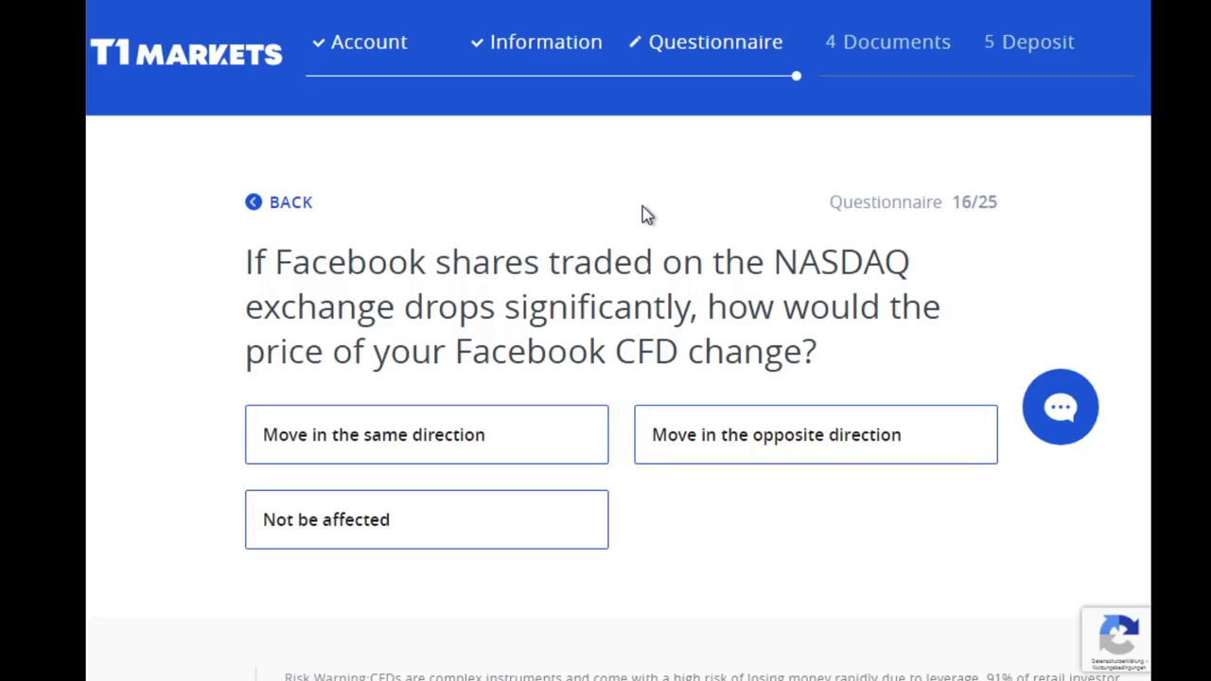
{"action": "left_click", "coordinate": [397, 459]}
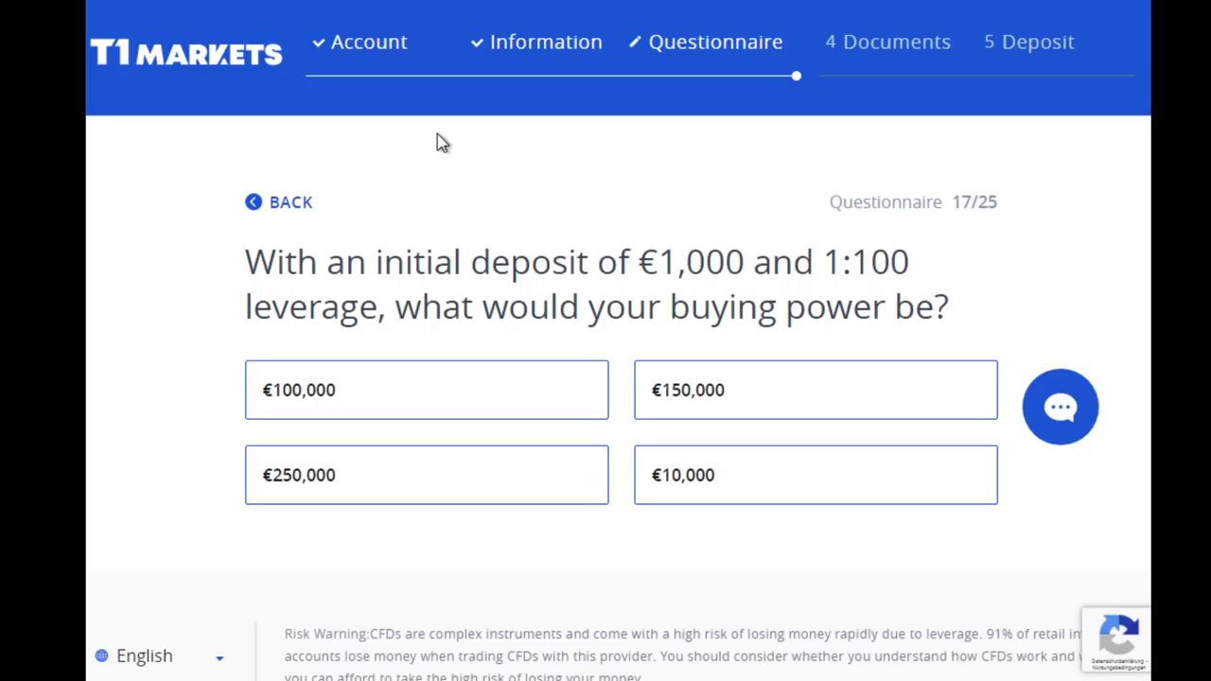
Pick €100,000 as the buying power of a €1,000 deposit at 1:100 leverage
{"action": "left_click", "coordinate": [354, 389]}
{"action": "left_click", "coordinate": [348, 384]}
{"action": "left_click", "coordinate": [681, 468]}
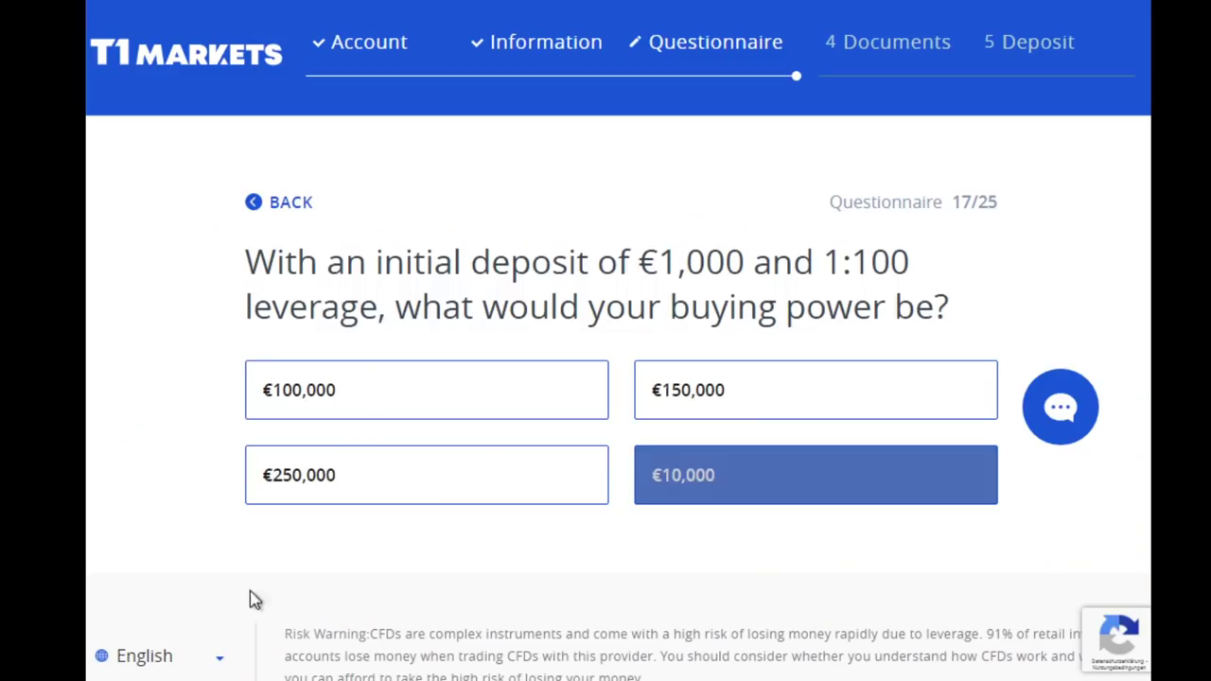
{"action": "left_click", "coordinate": [360, 478]}
{"action": "left_click", "coordinate": [431, 405]}
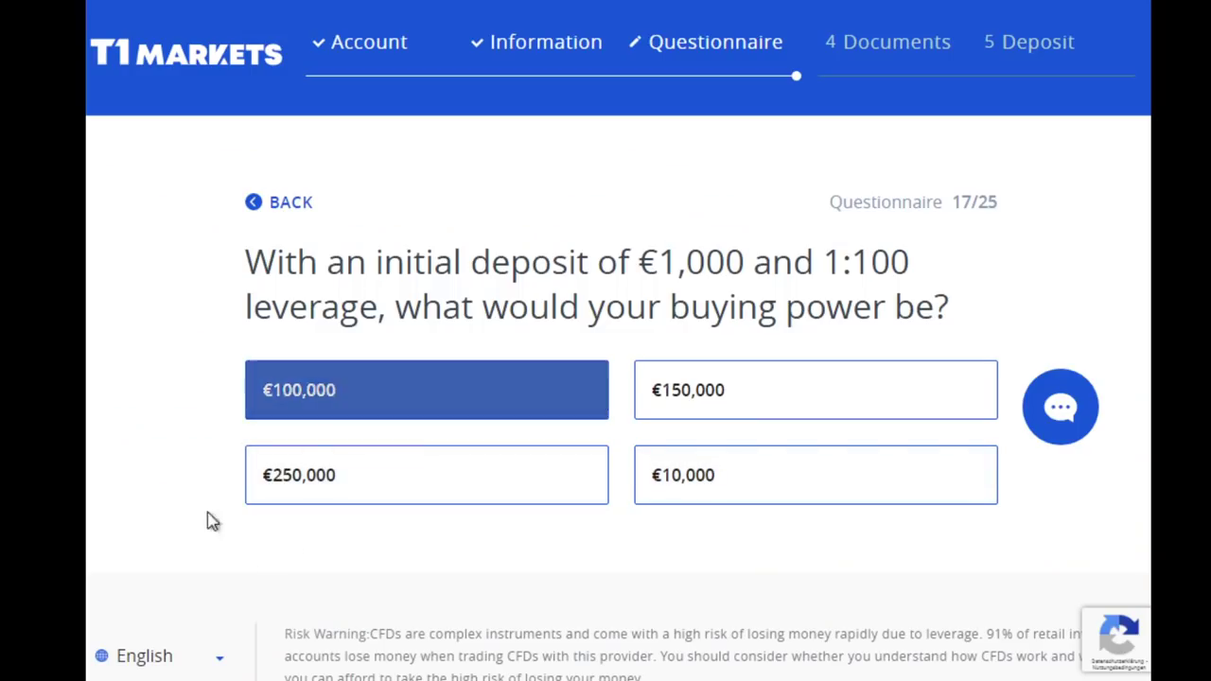
Select the €100,000 answer box on question 17 to reach question 18
{"action": "left_click", "coordinate": [326, 406]}
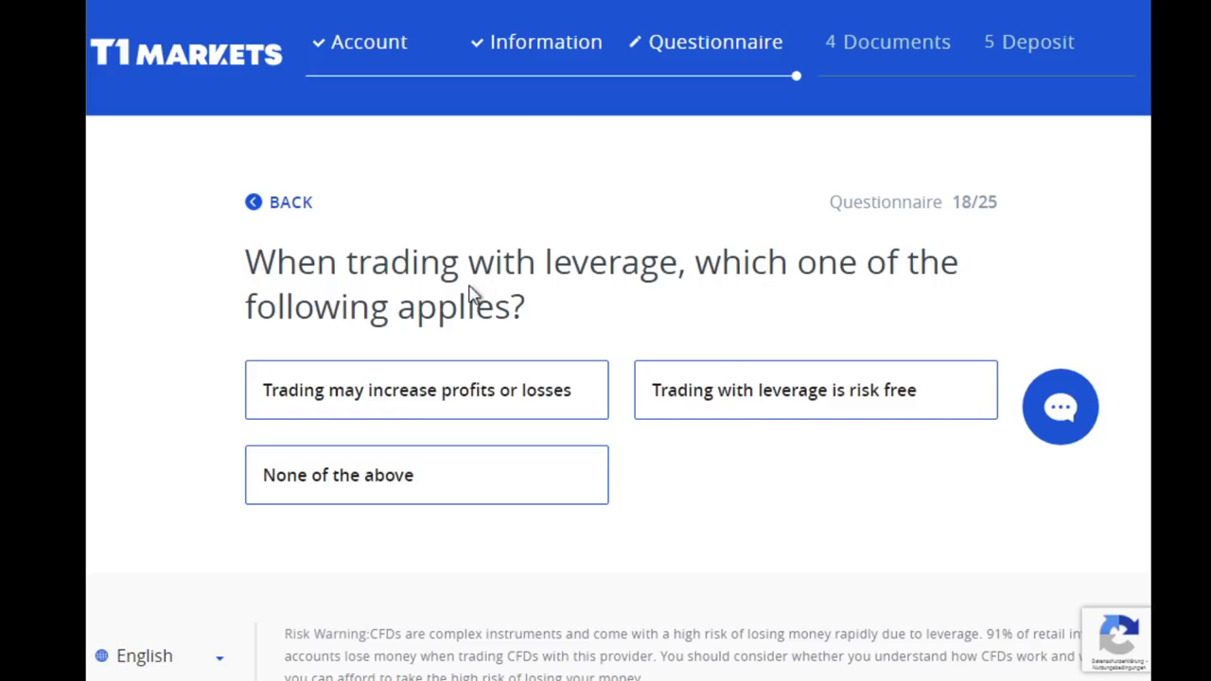
Answer that leverage may increase profits or losses, then pick investing in a variety of financial assets
{"action": "left_click", "coordinate": [444, 404]}
{"action": "scroll", "coordinate": [666, 270], "scroll_direction": "down", "scroll_amount": 1}
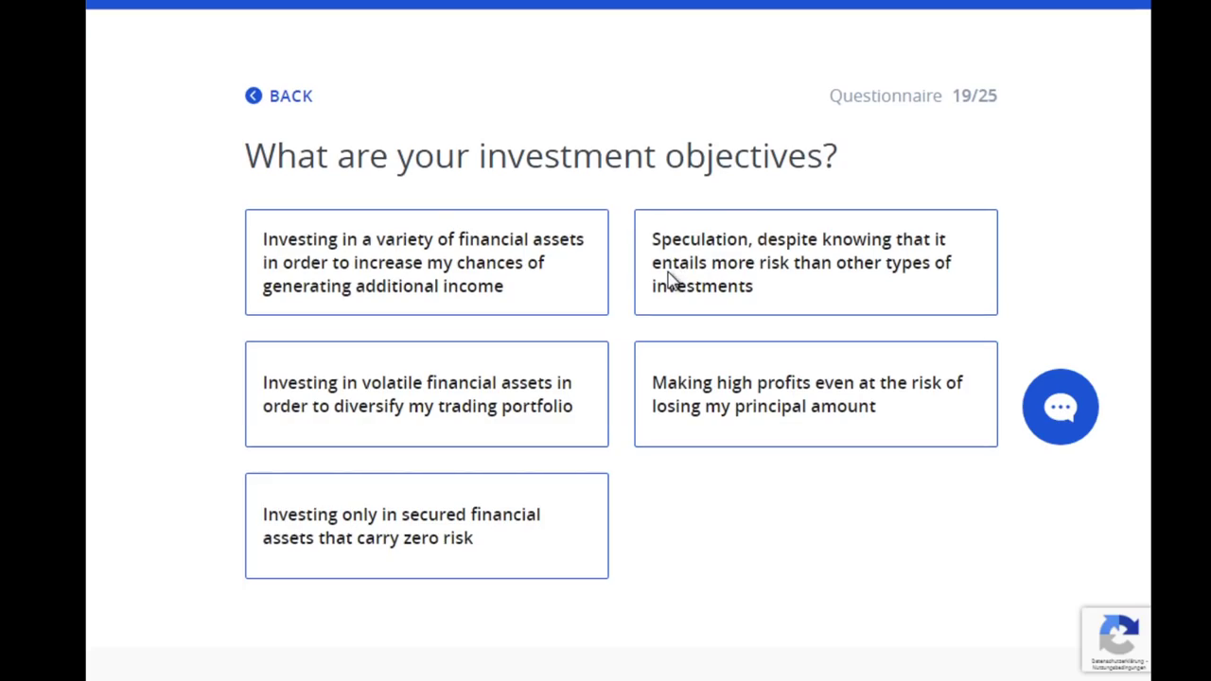
{"action": "left_click", "coordinate": [668, 279]}
{"action": "left_click", "coordinate": [490, 258]}
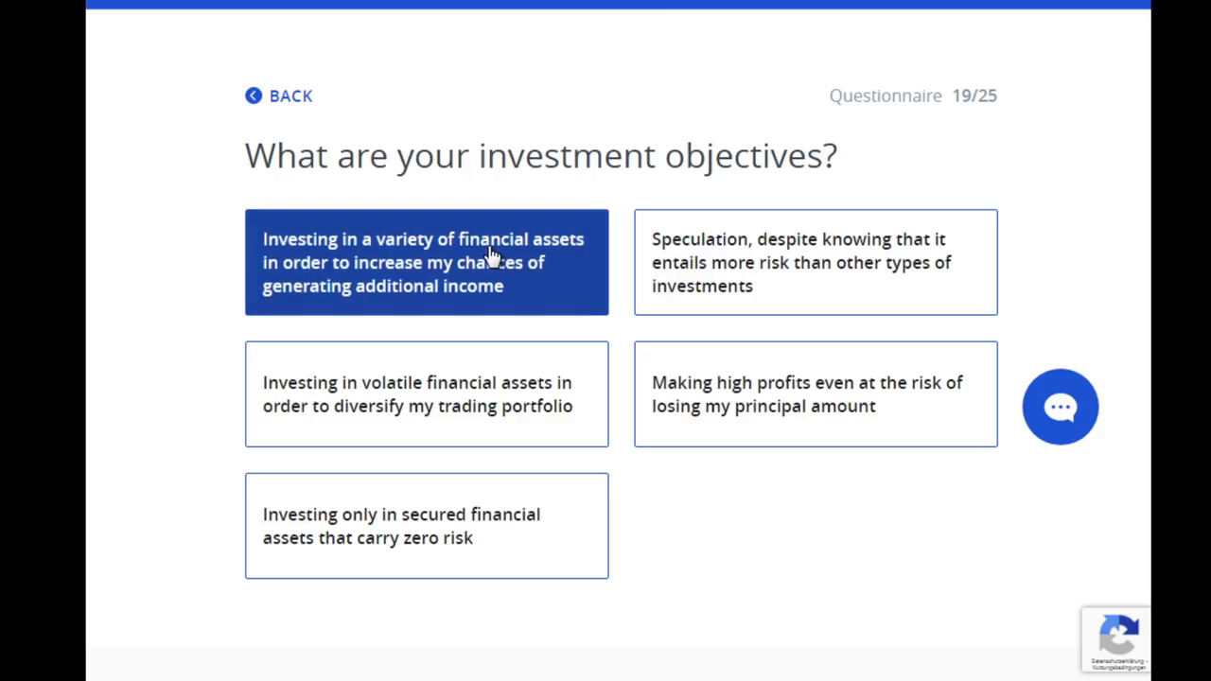